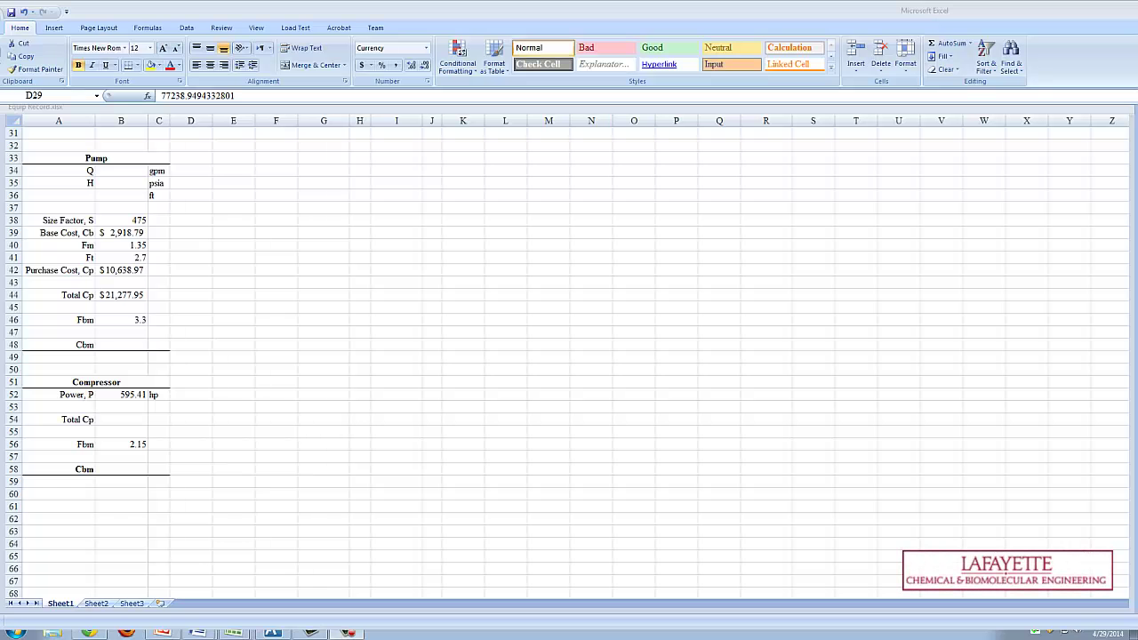
Step: Enter the pump flow rate 74.8 and head values 20.1131 psia and 40.38 ft
click(120, 170)
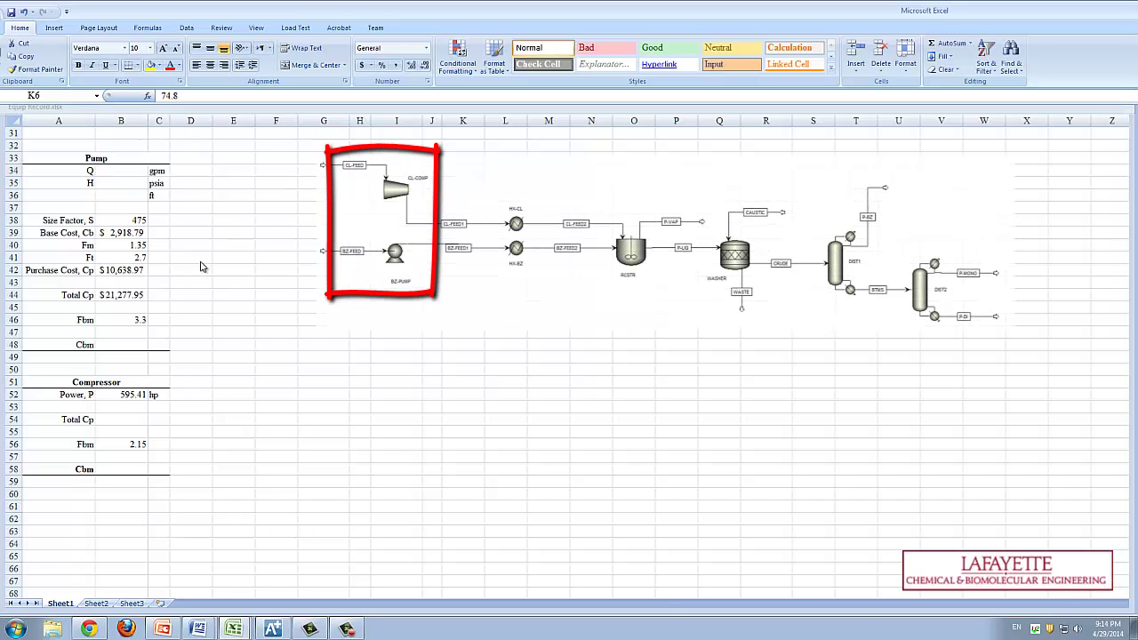
text(74.8)
click(132, 182)
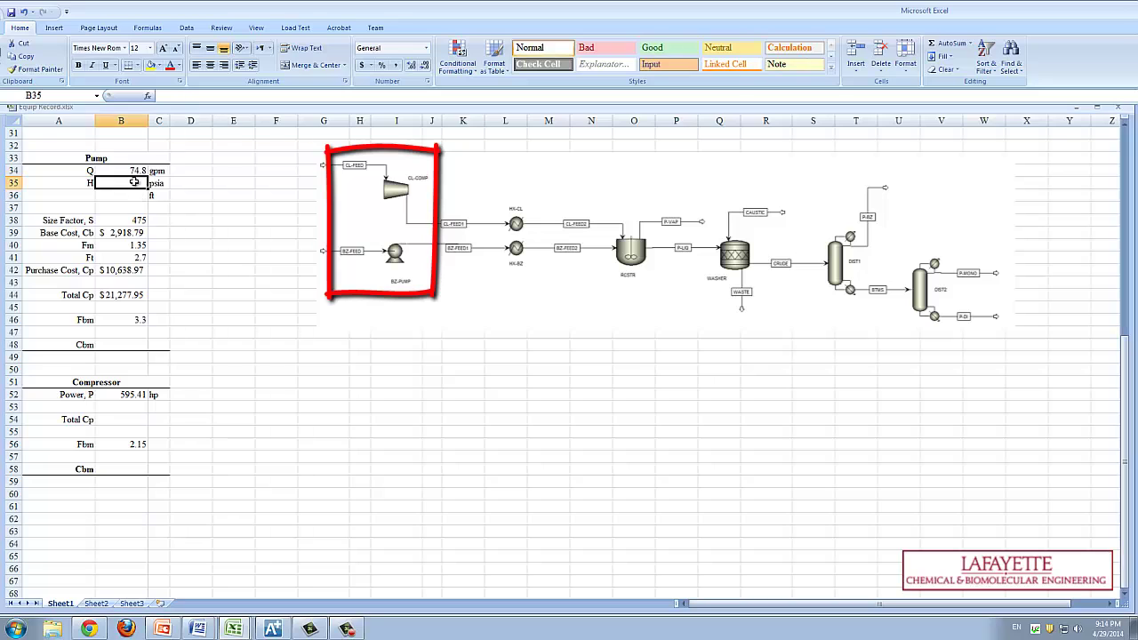
text(20.1131)
key(Escape)
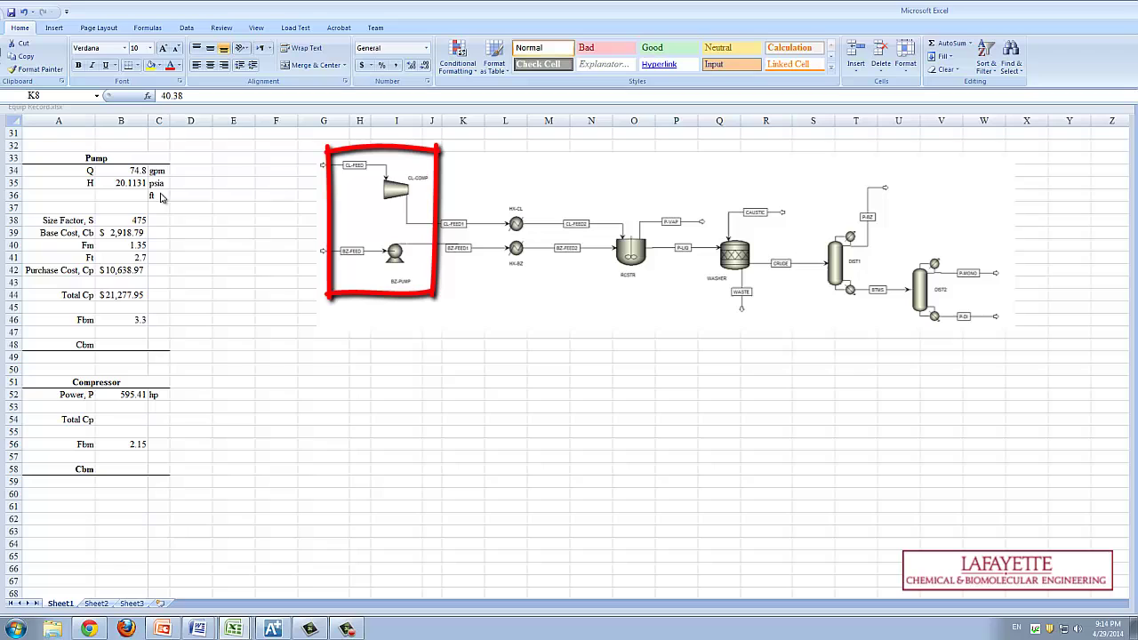
click(125, 195)
key(ctrl+v)
key(Escape)
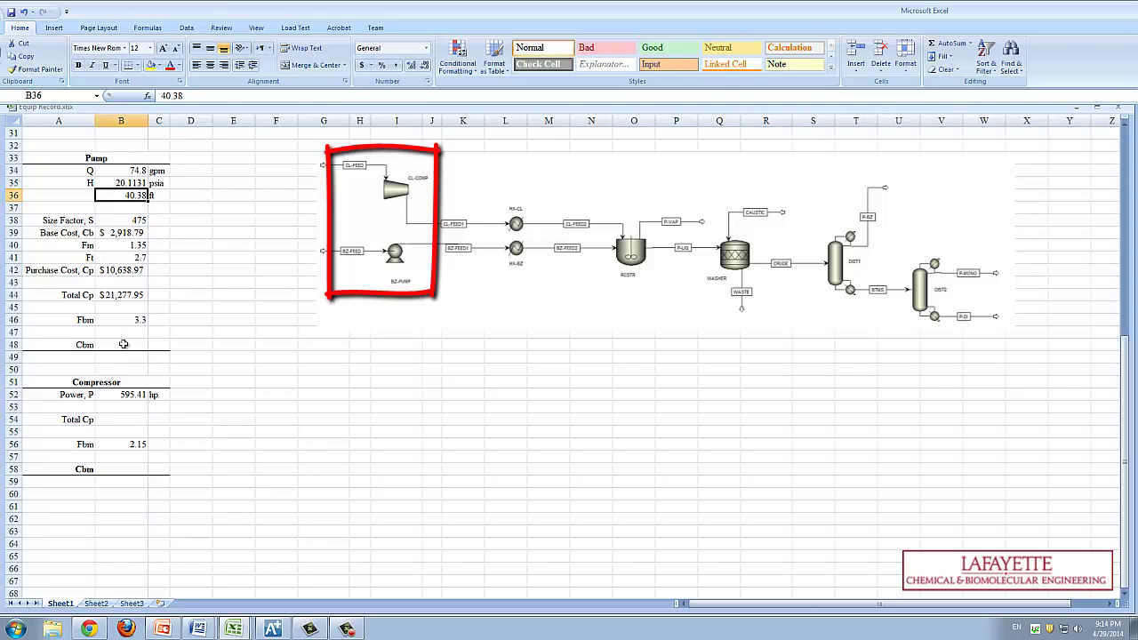
Step: Paste the pump's bare module cost of $77,238.95
click(124, 344)
text($77,238.95)
key(Escape)
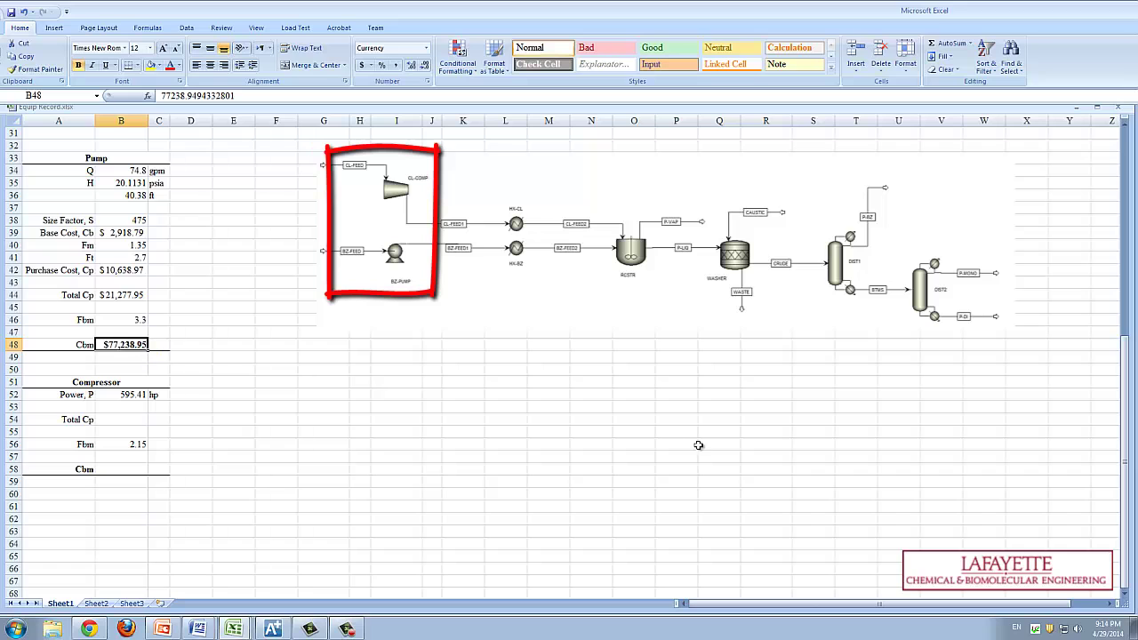
click(699, 447)
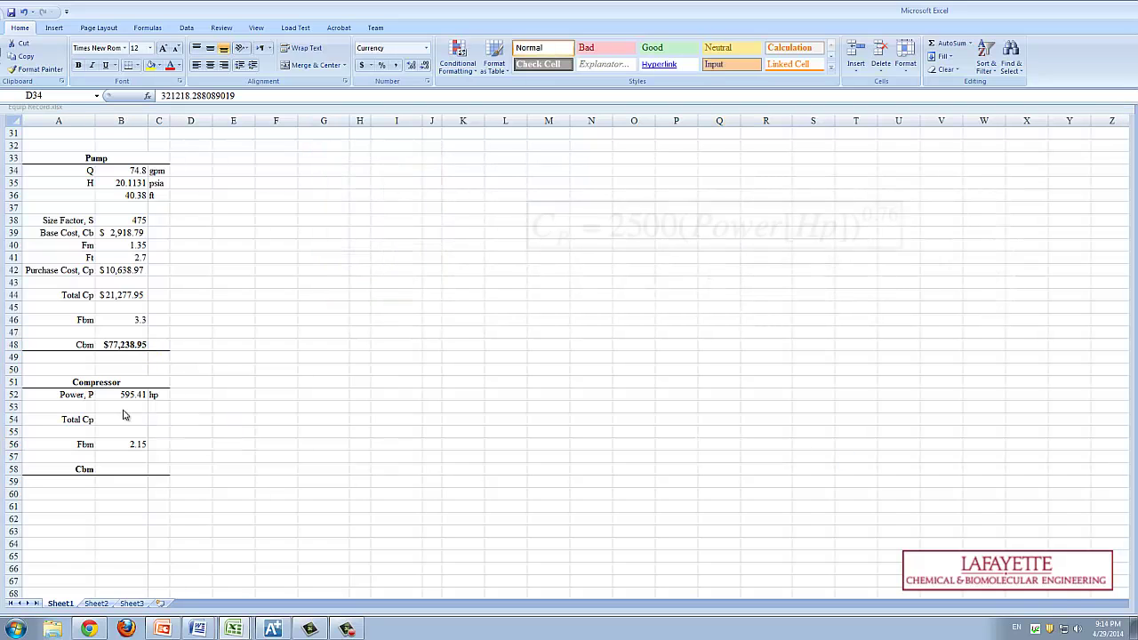
Step: Paste the compressor's total purchase cost $321,218.29 and bare module cost $690,619.32
click(125, 417)
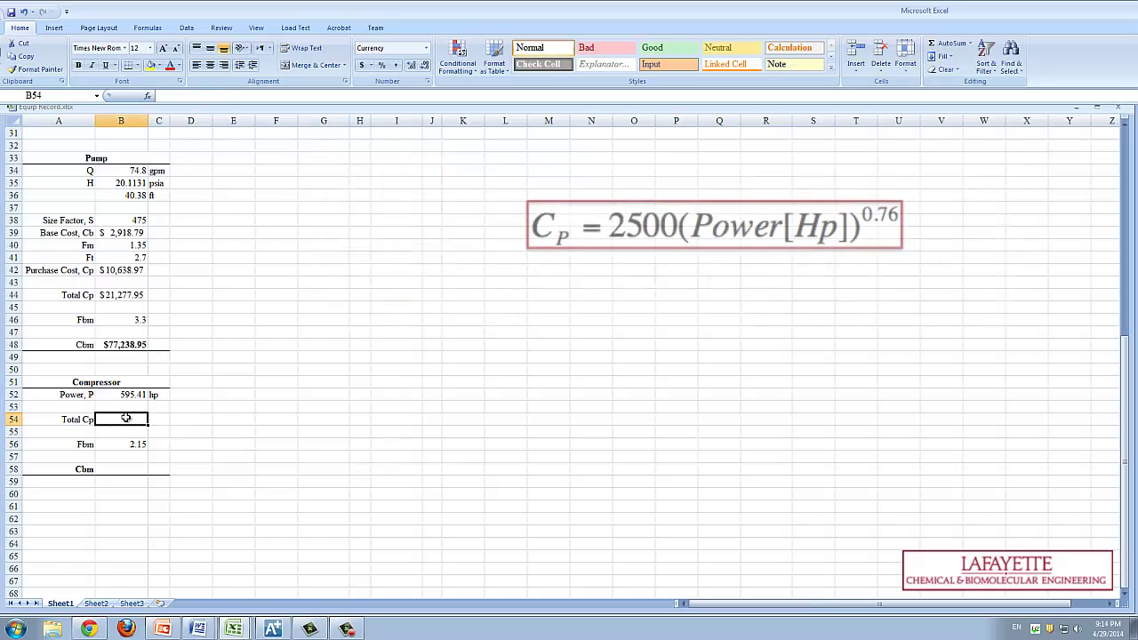
text(321218.288809019)
key(Escape)
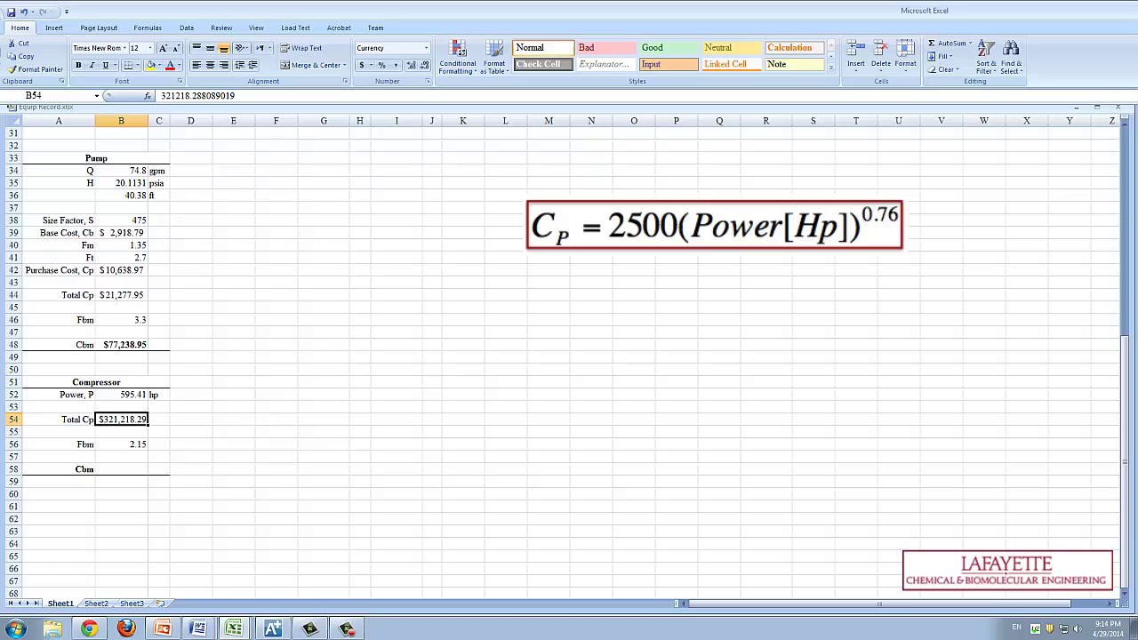
click(120, 467)
key(ctrl+v)
click(323, 494)
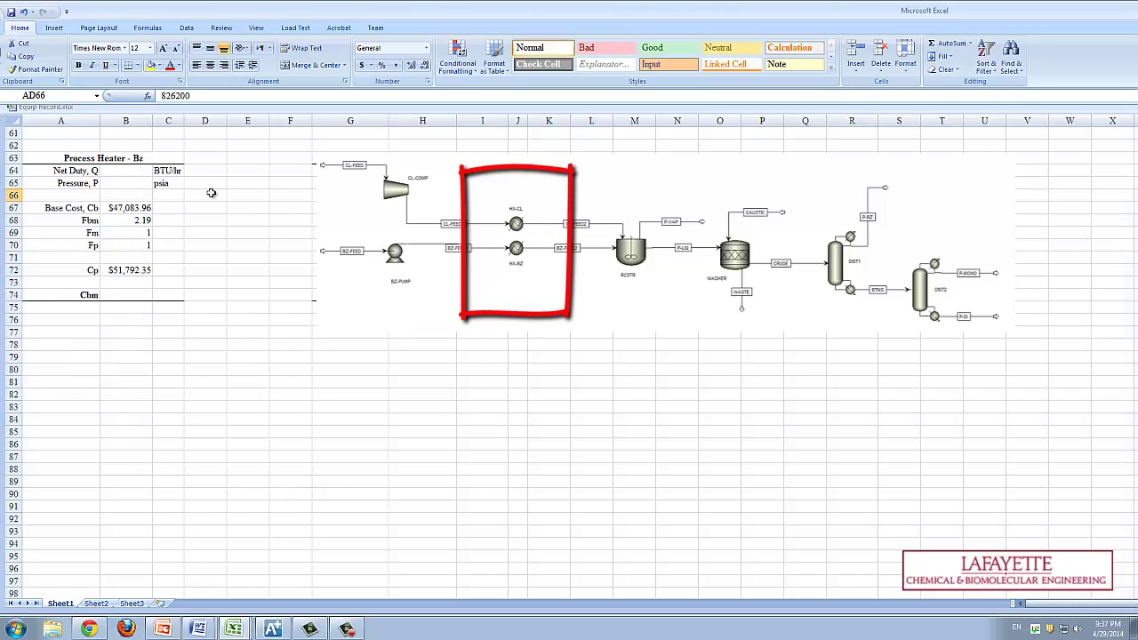
Step: Enter heater net duties of 826200 and 989380 BTU/hr, each at 34.8 psia
click(132, 170)
text(826200)
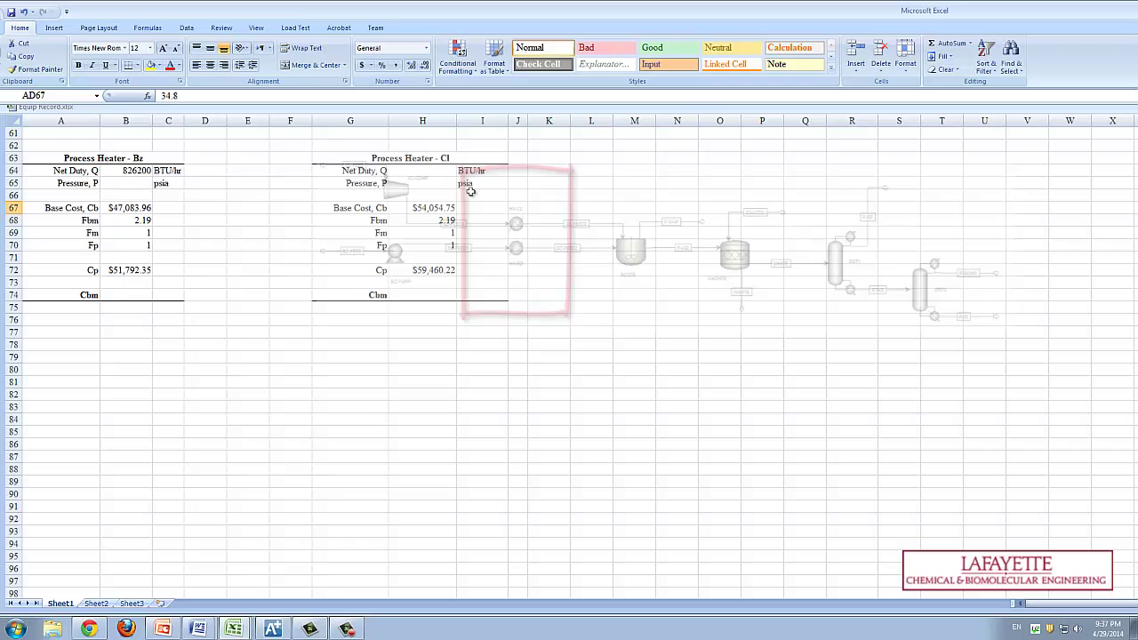
click(127, 182)
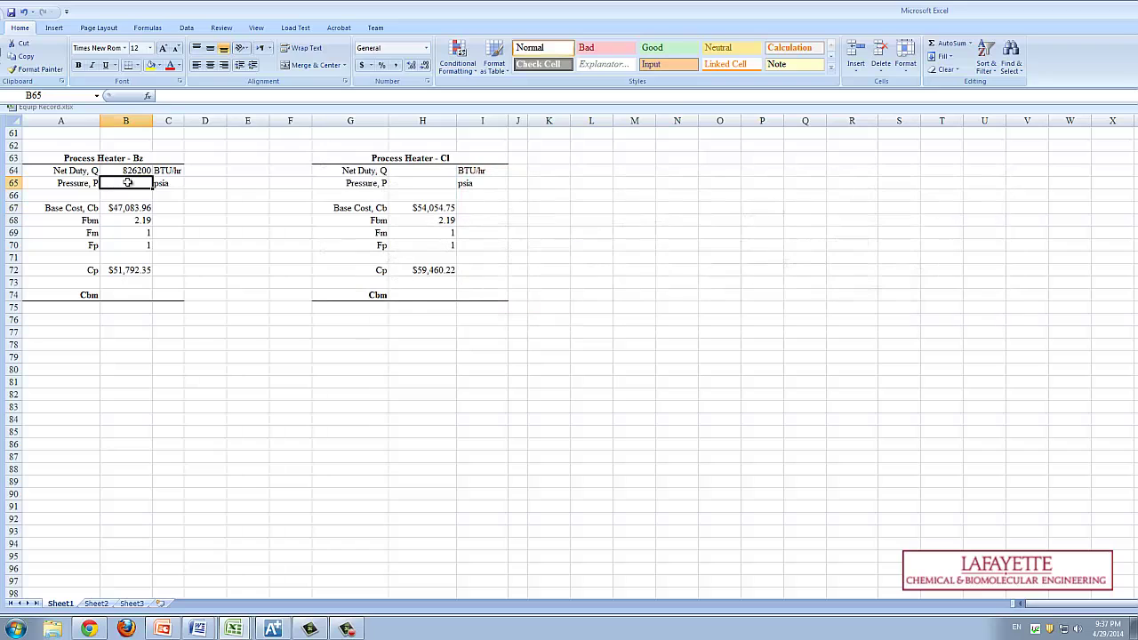
text(34.8)
key(Return)
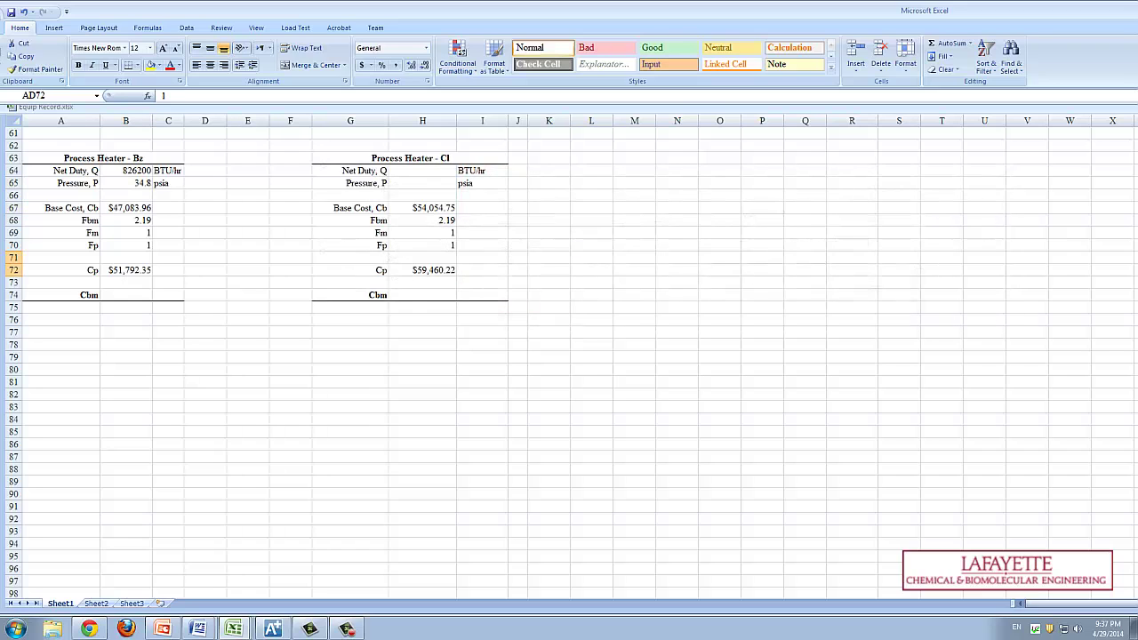
click(434, 171)
text(989380)
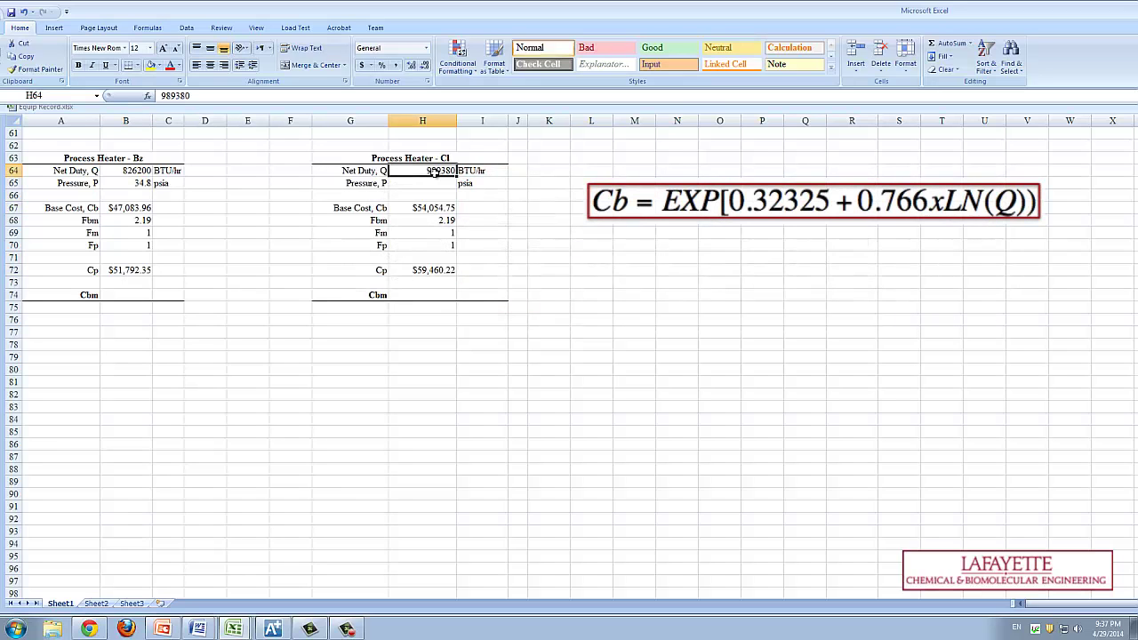
click(440, 183)
text(34.8)
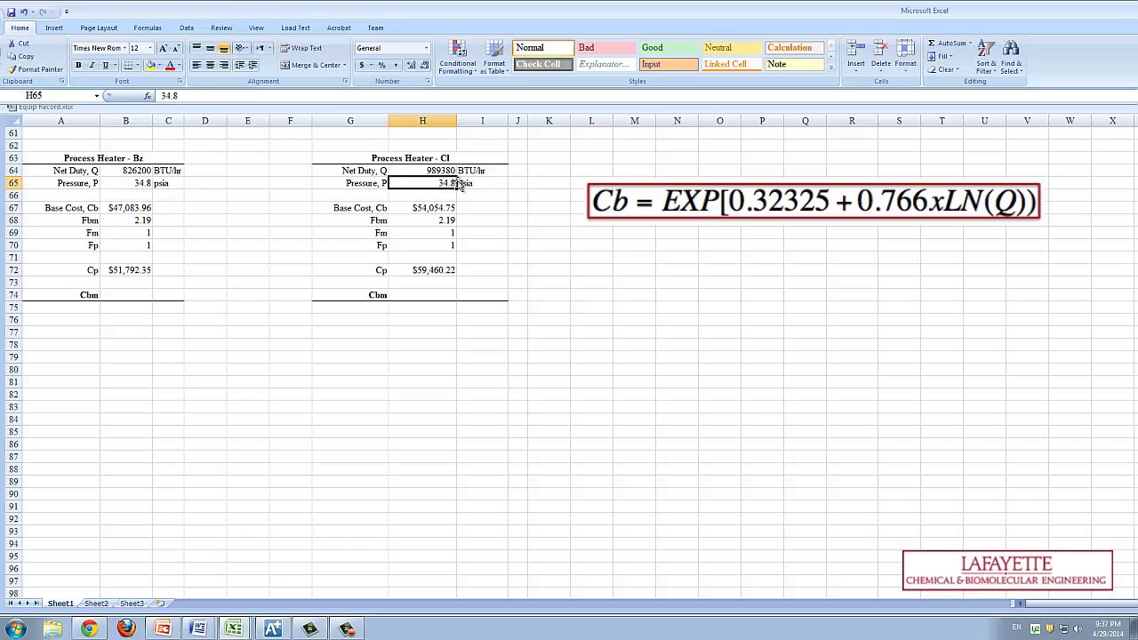
Step: Paste bare module costs of $113,425.25 for the Bz heater and $130,217.89 for the Cl heater
click(119, 294)
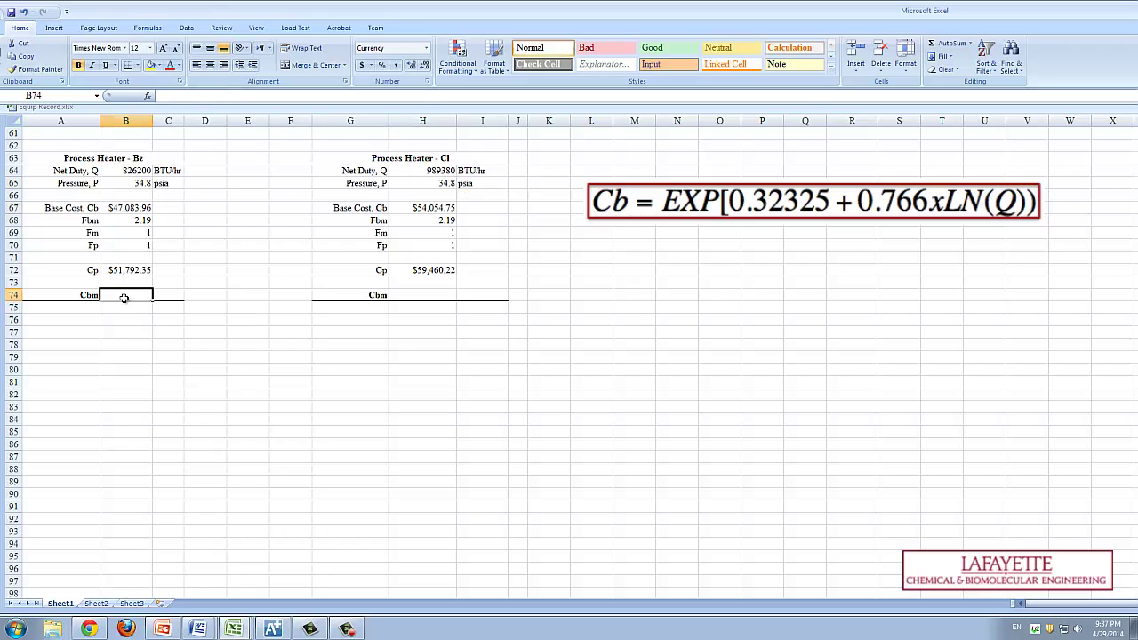
text(113425.25055863)
click(400, 295)
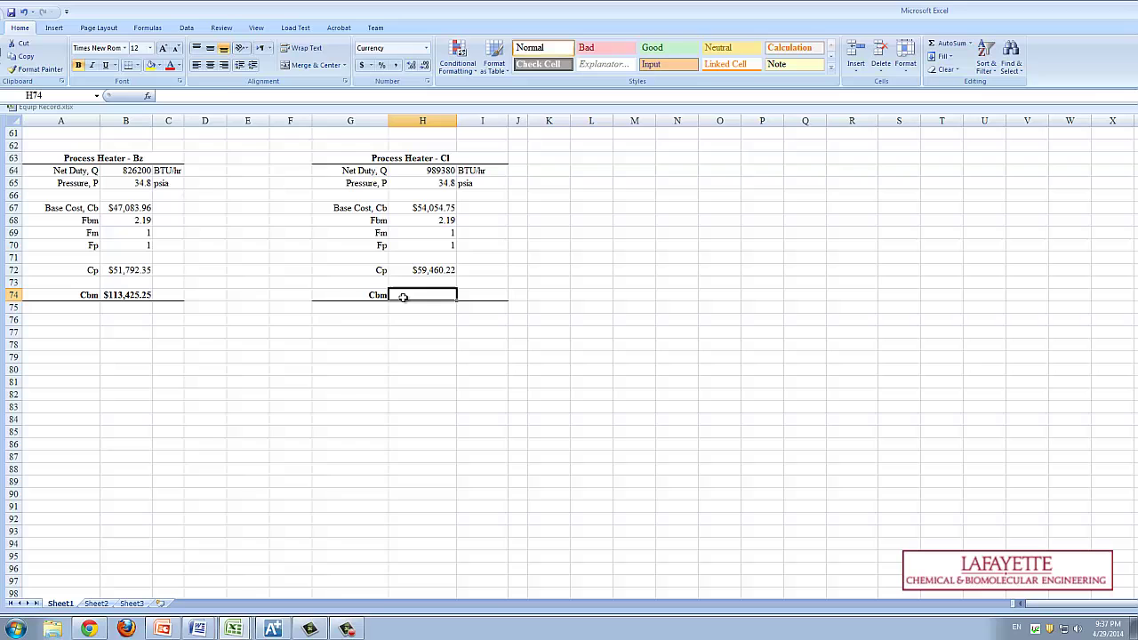
key(ctrl+v)
click(405, 347)
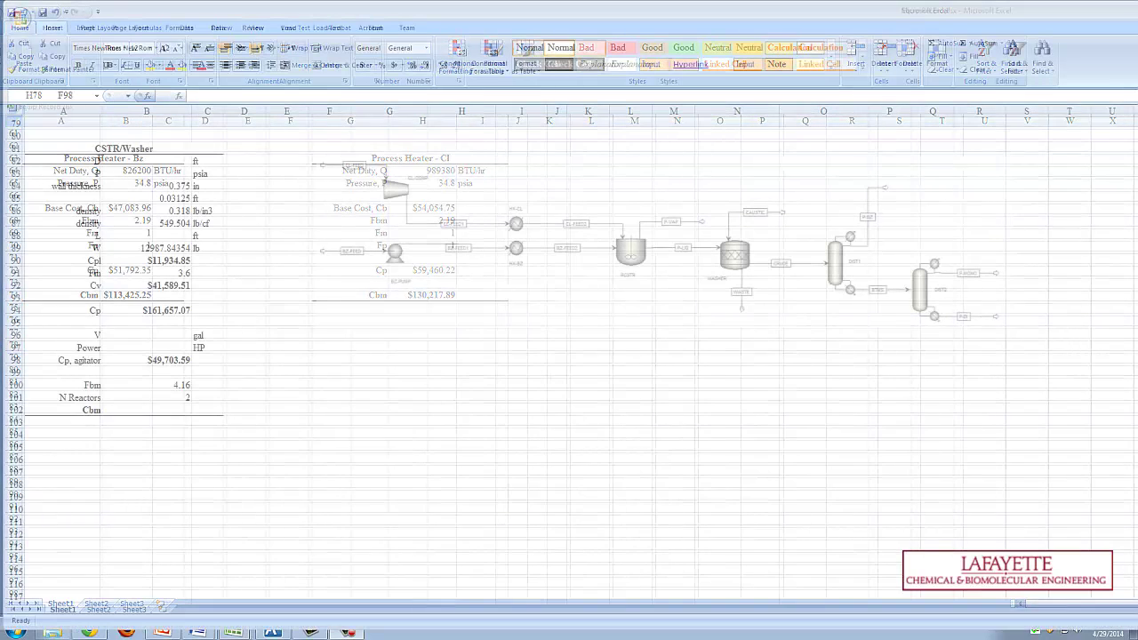
Step: Enter the CSTR/Washer diameter 10 ft, pressure 35 psia and length 16 ft
drag(598, 178, 808, 324)
drag(811, 179, 598, 181)
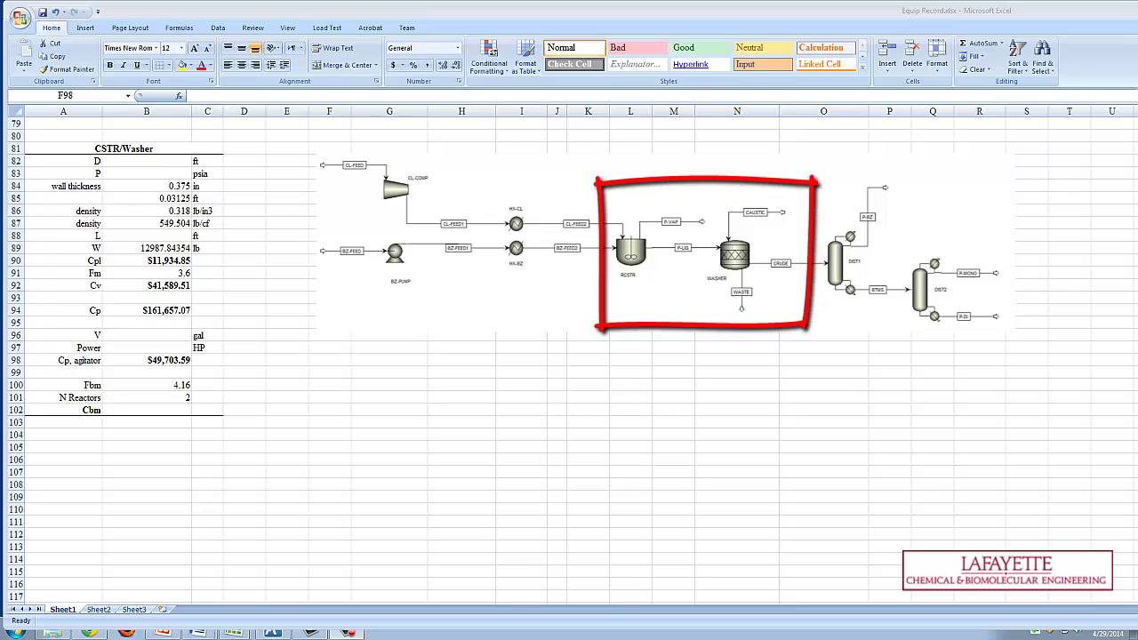
click(151, 161)
text(10)
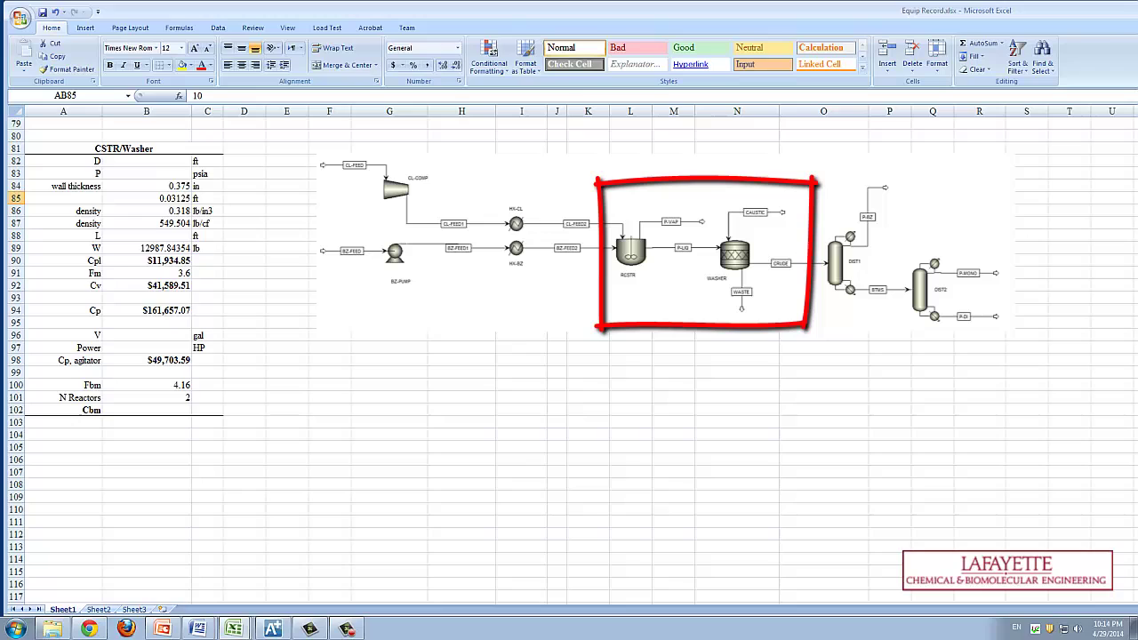
click(148, 160)
click(200, 174)
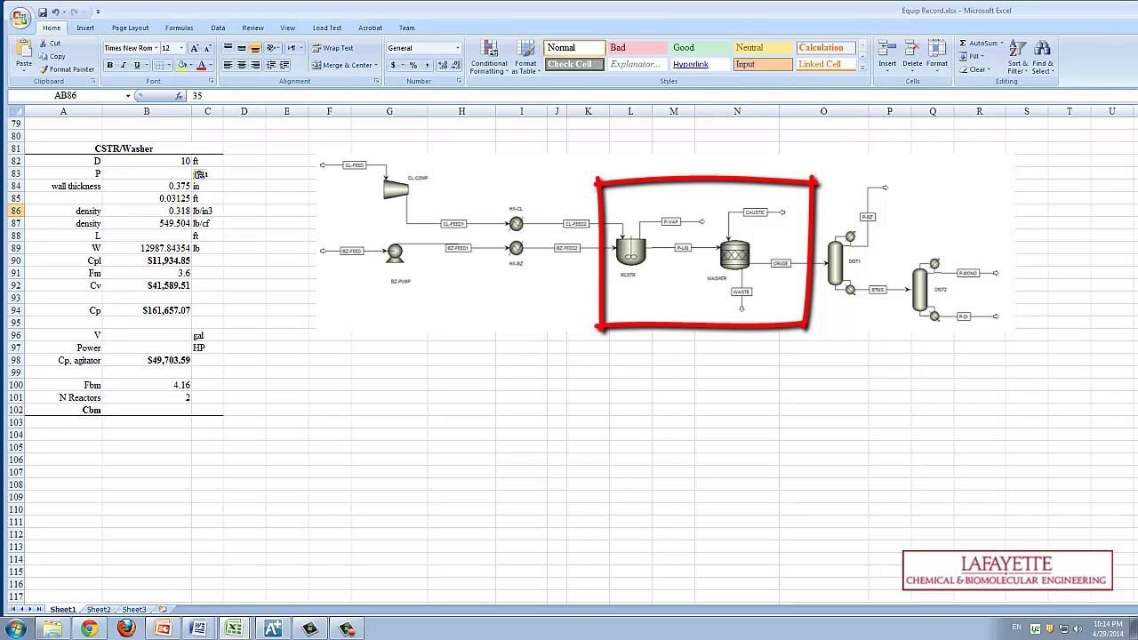
click(180, 174)
text(35)
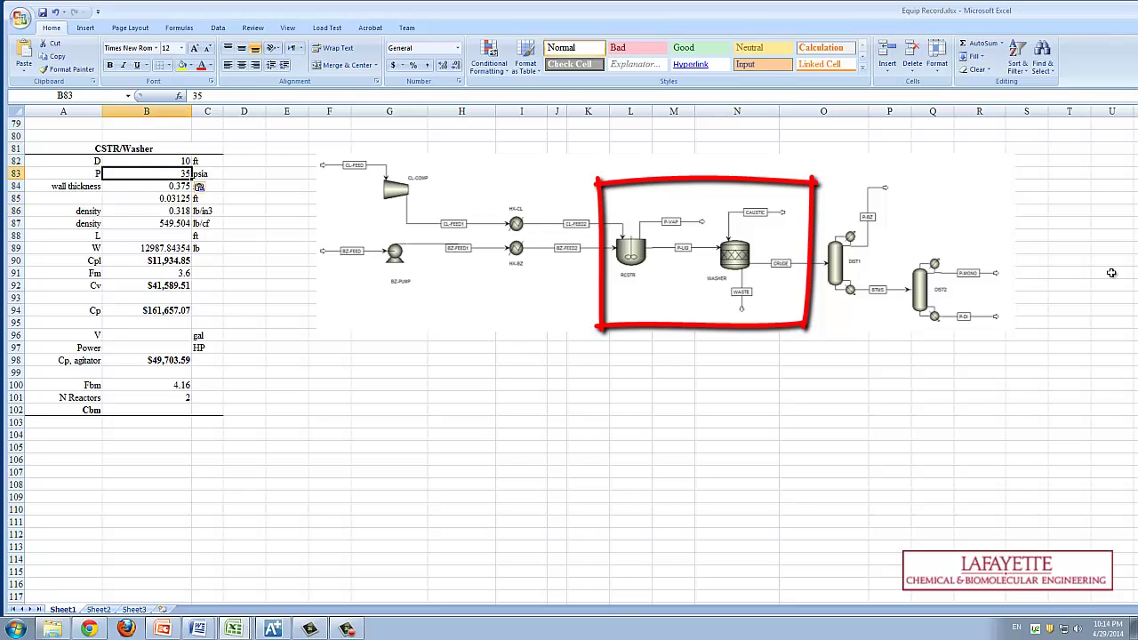
click(198, 186)
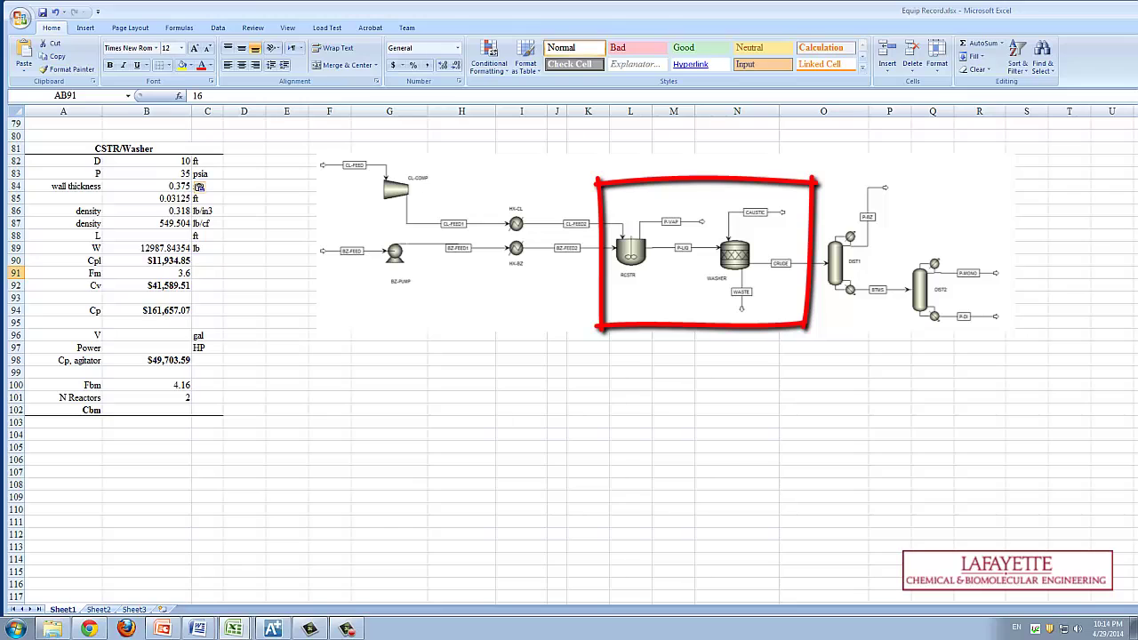
click(182, 224)
click(185, 236)
text(16)
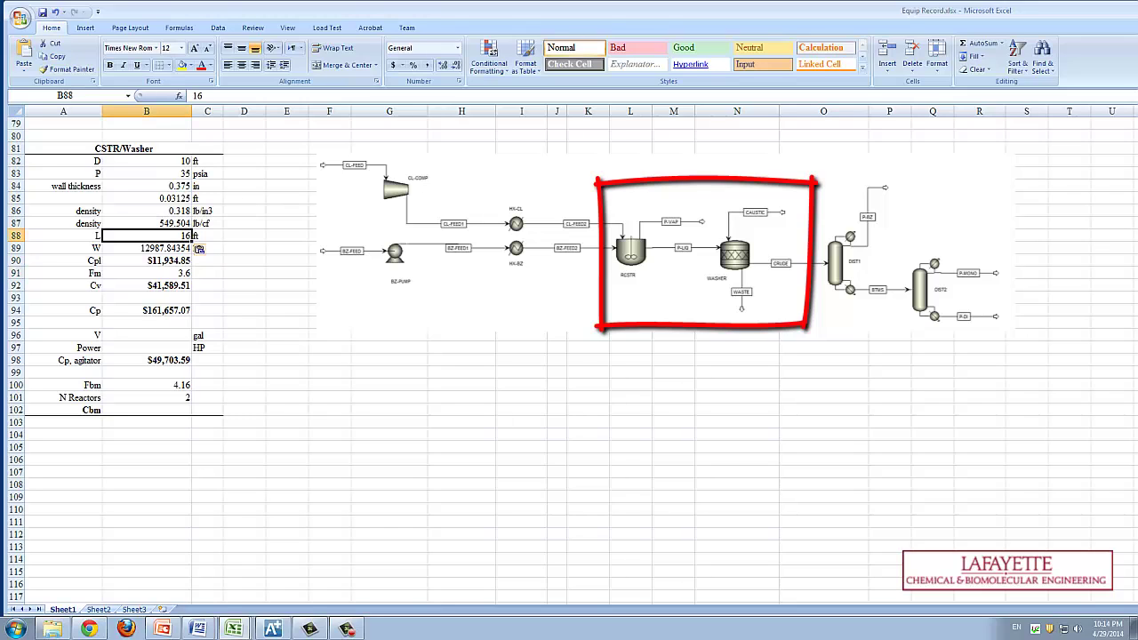
key(Return)
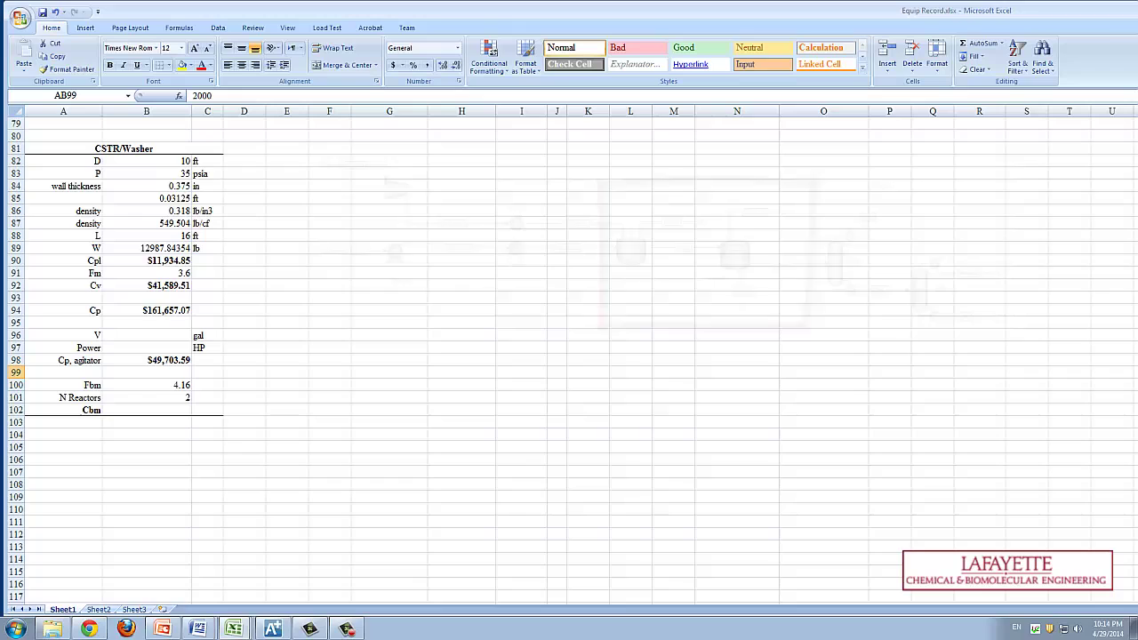
Step: Paste the reactor volume of 2000 gal and agitator power of 551 HP
click(178, 335)
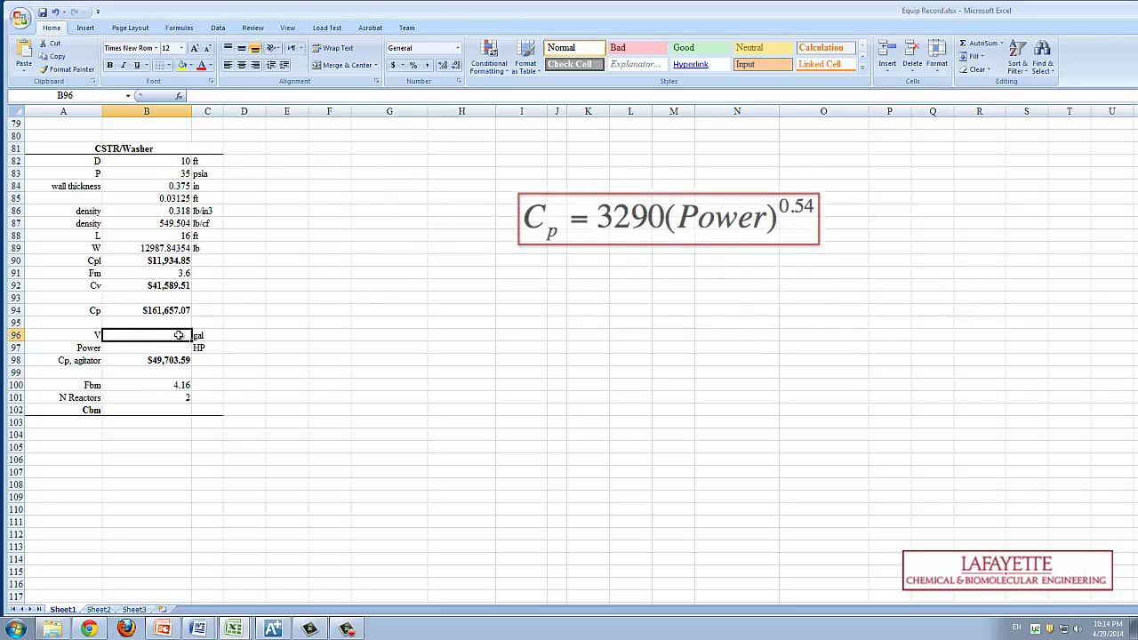
text(2000)
key(Escape)
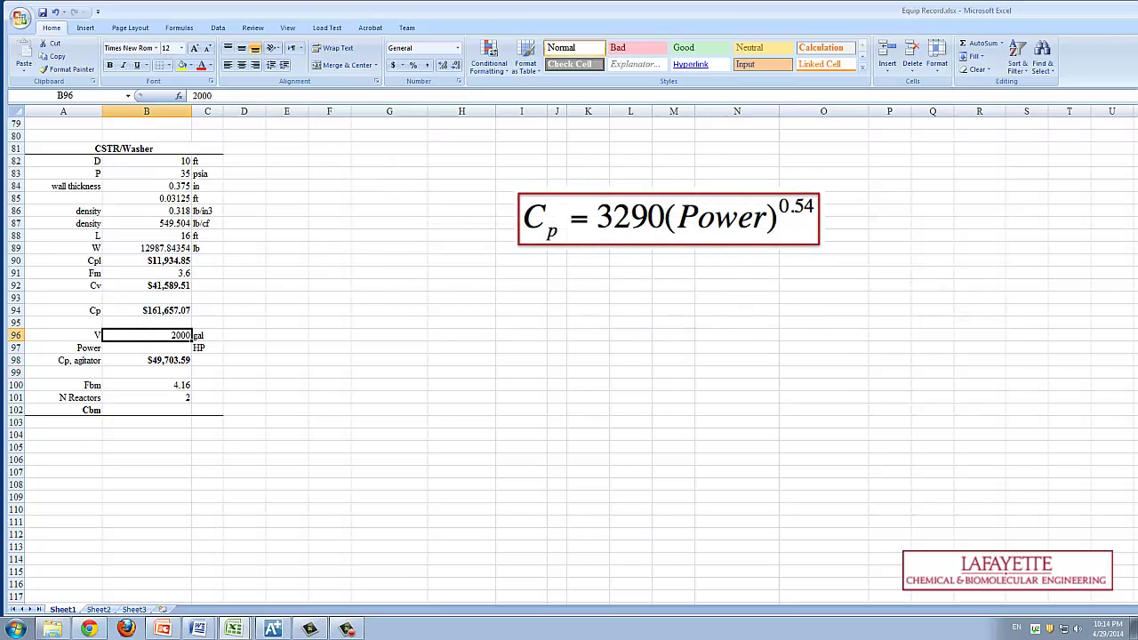
key(ctrl+c)
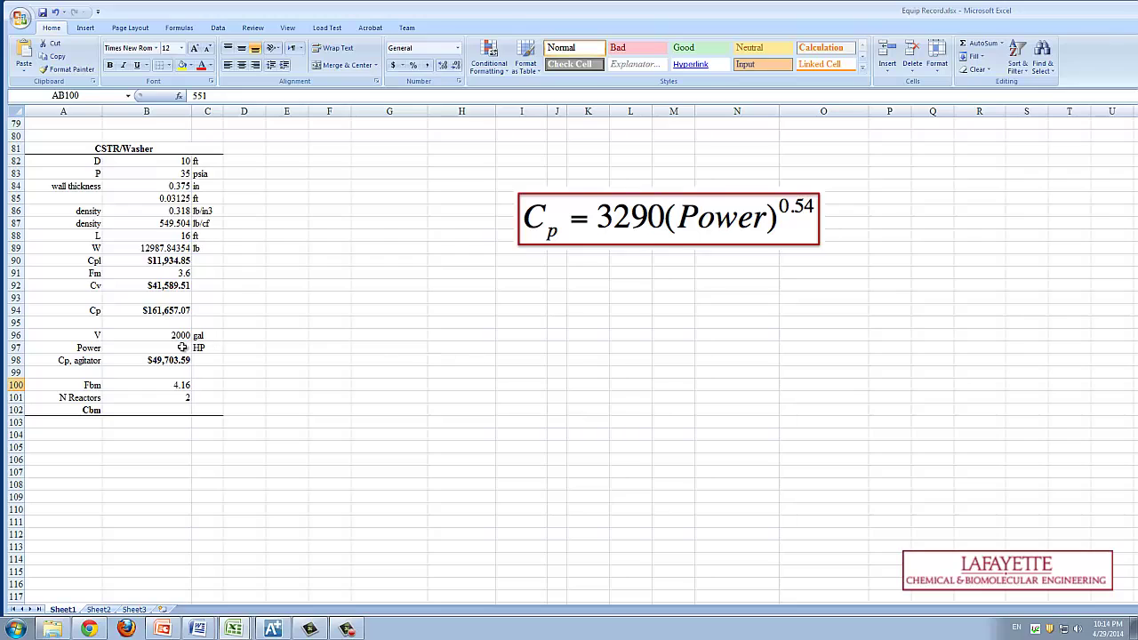
click(182, 347)
key(ctrl+v)
key(Escape)
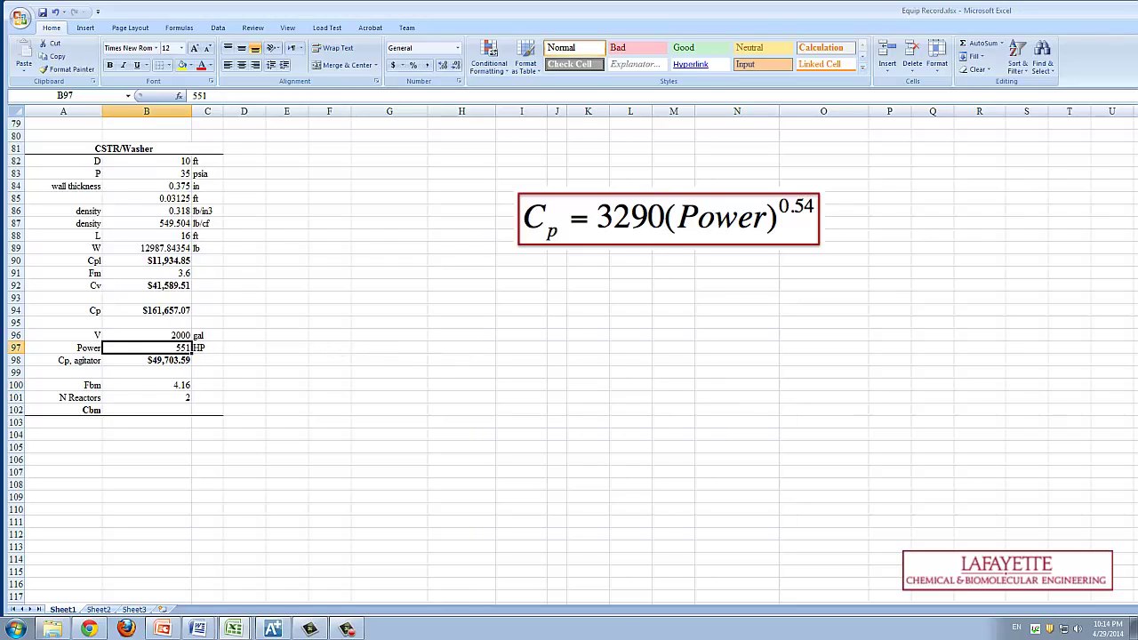
Step: Paste the CSTR/Washer bare module cost of $1,987,128.67
key(ctrl+End)
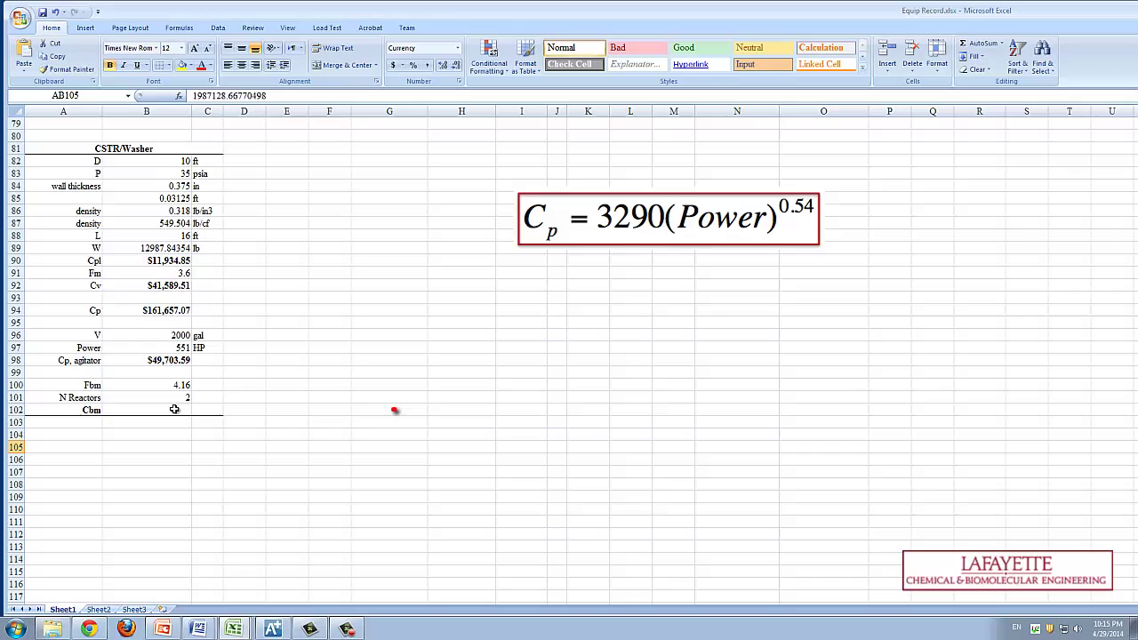
key(ctrl+c)
click(174, 408)
key(ctrl+v)
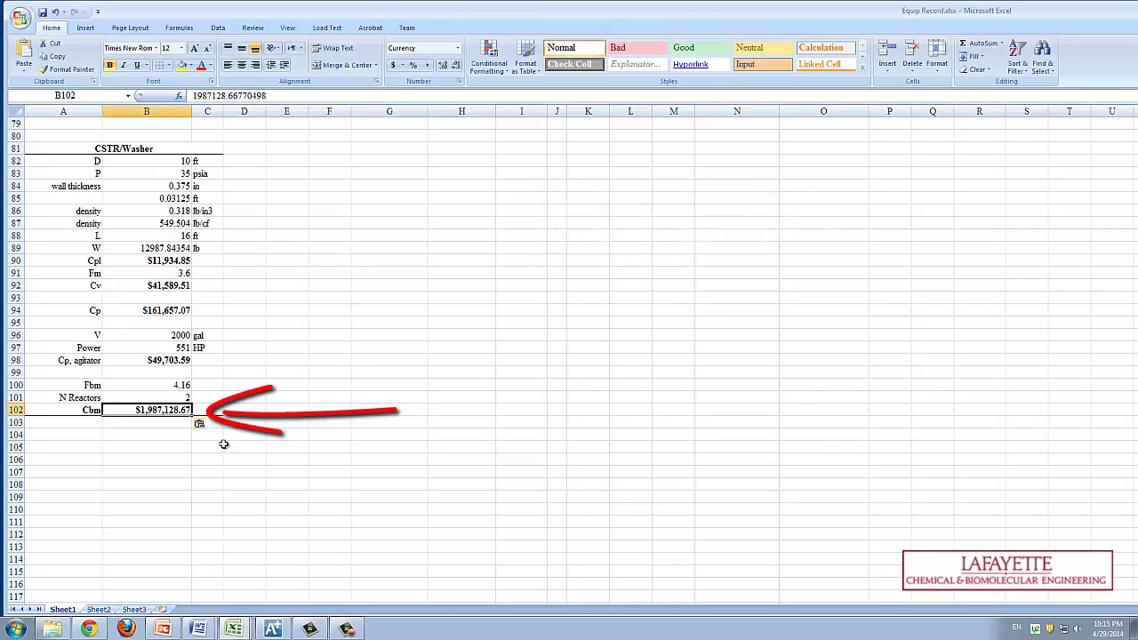
key(Escape)
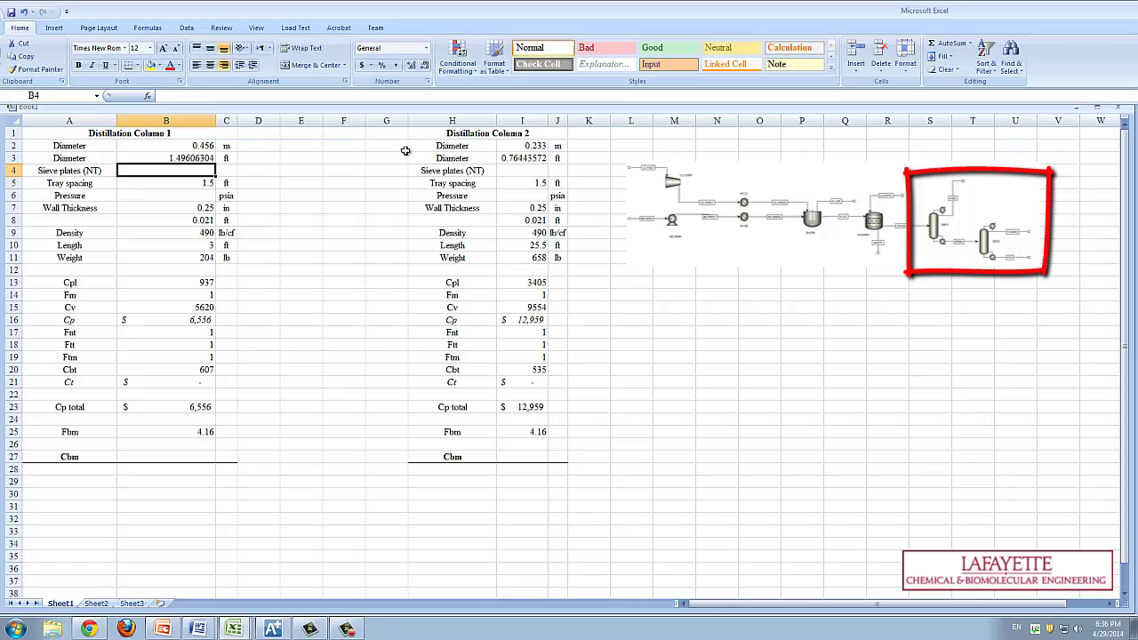
Step: Set Distillation Column 1 to 15 sieve plates at 14.69 psia
text(15)
key(Return)
click(207, 196)
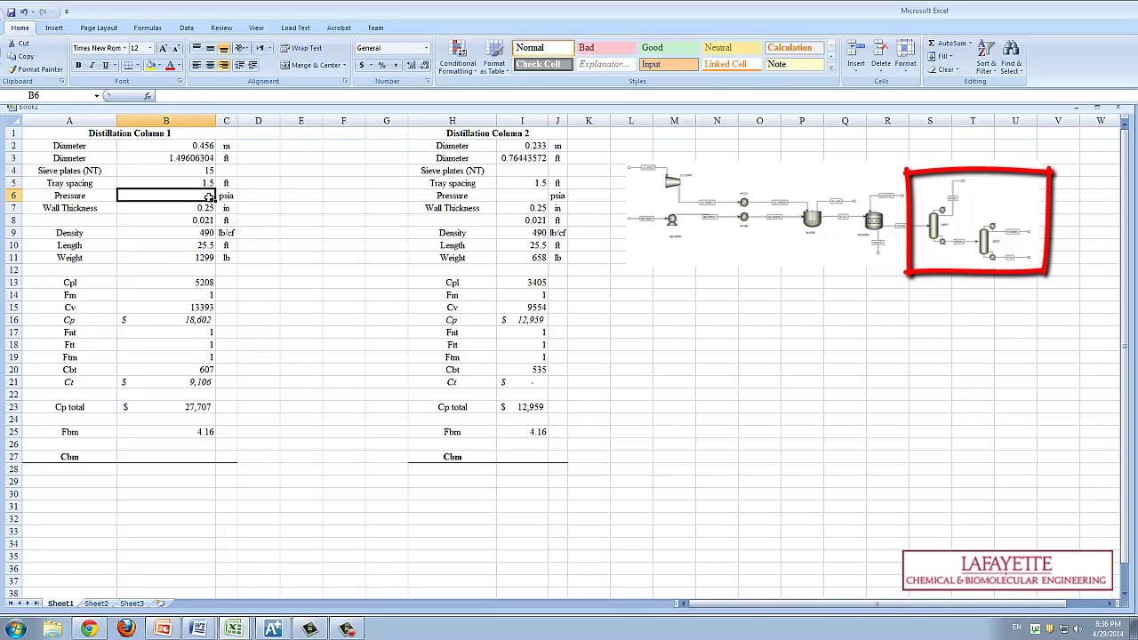
text(14.69)
key(Return)
Step: Set Distillation Column 2 to 15 sieve plates at 14.69 psia
click(530, 170)
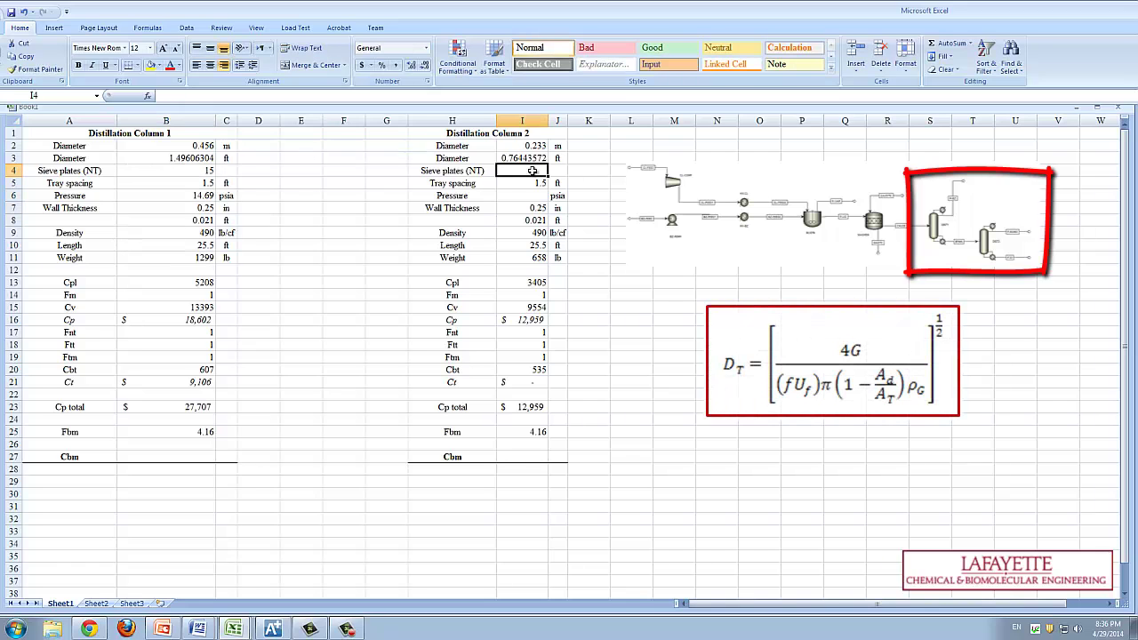
text(15)
key(Return)
click(531, 195)
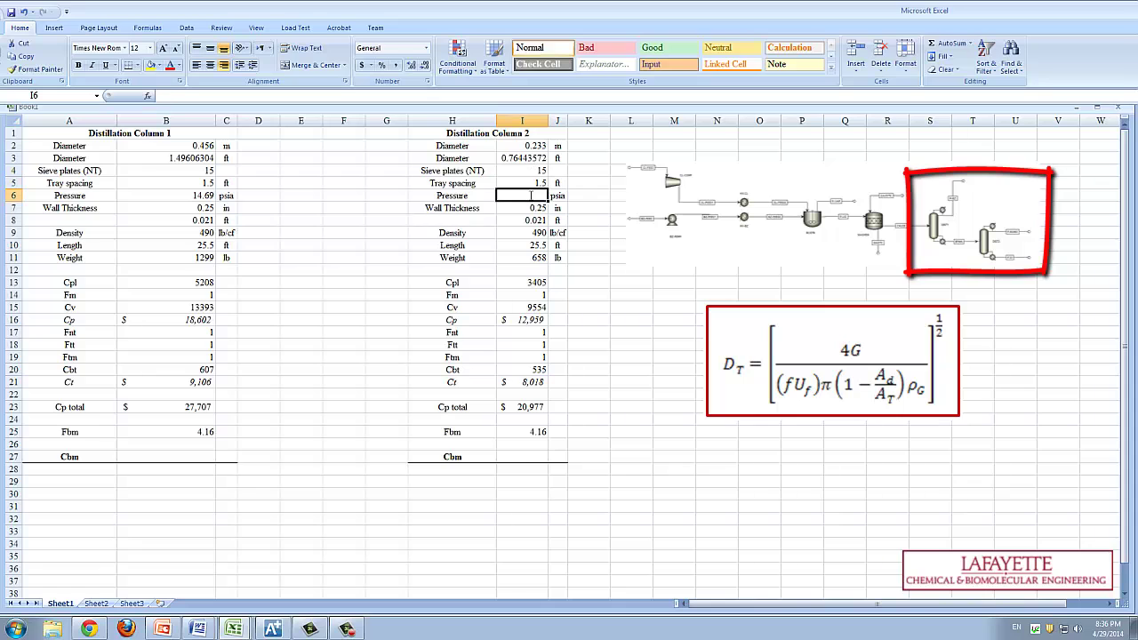
text(14.69)
key(Return)
click(634, 369)
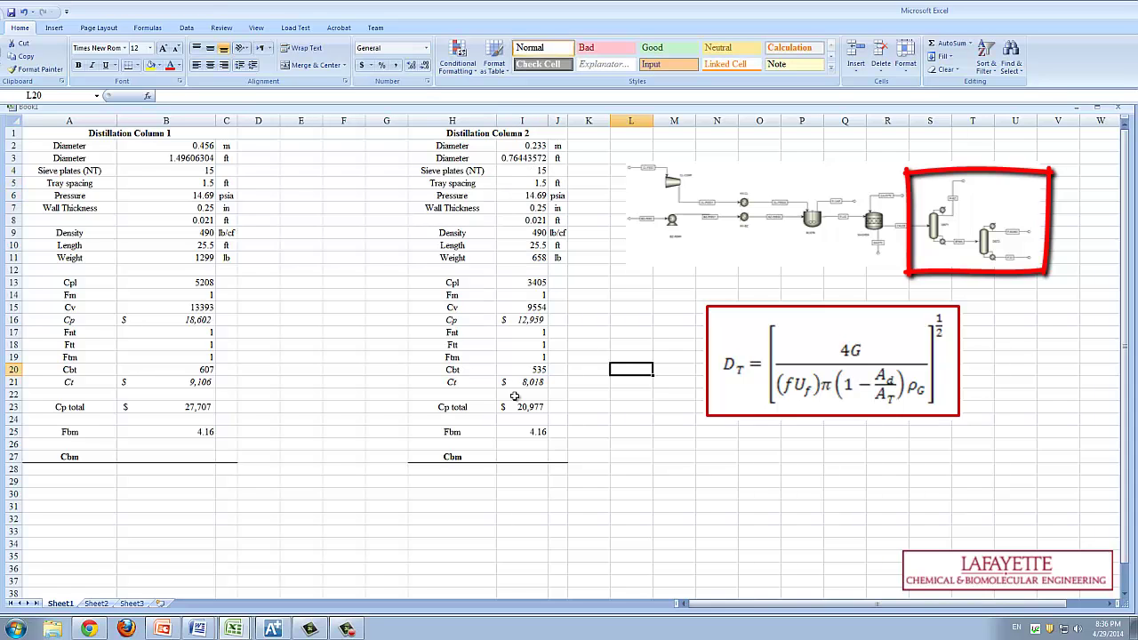
click(210, 457)
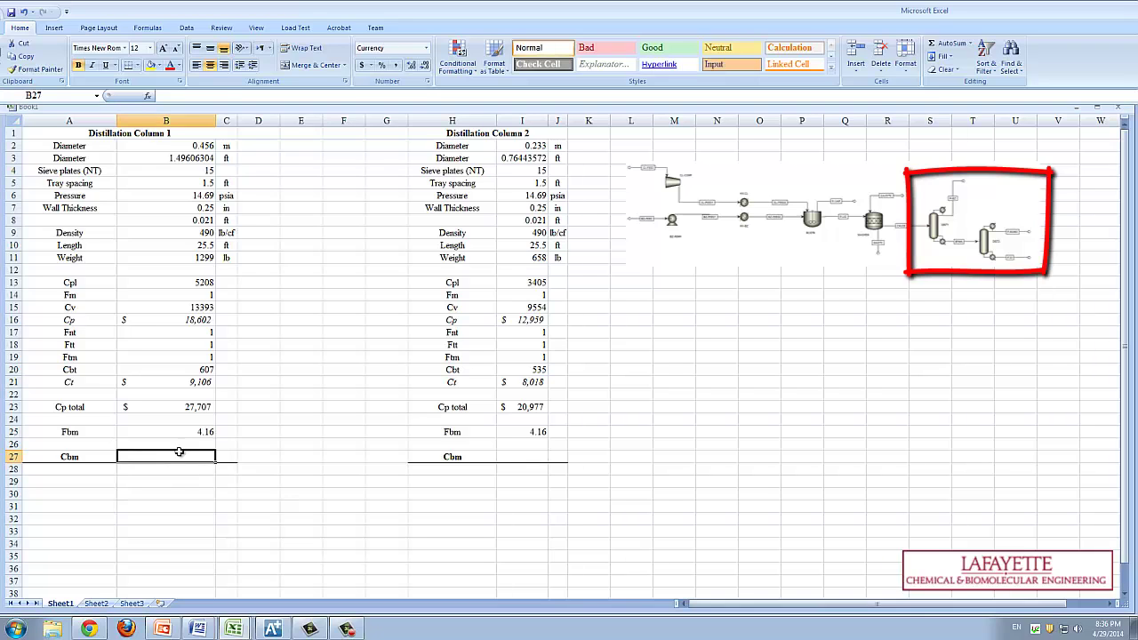
Step: Paste column Cbm values $130,247.28 and $98,609.09, then go to the Chlorobenzene Economic Analysis table
key(ctrl+v)
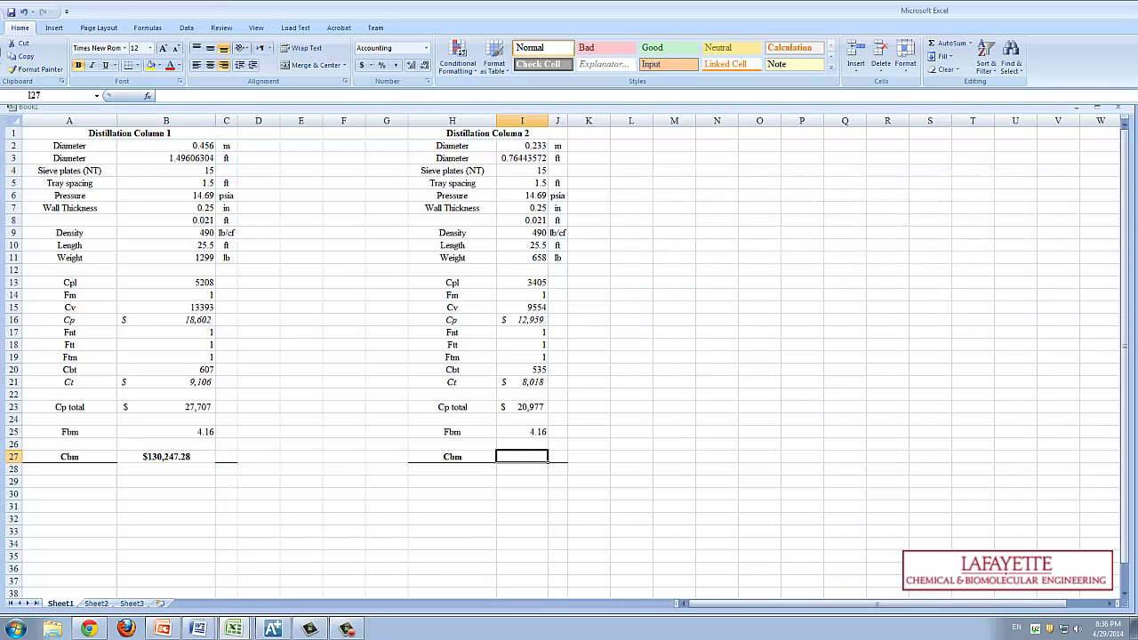
key(ctrl+v)
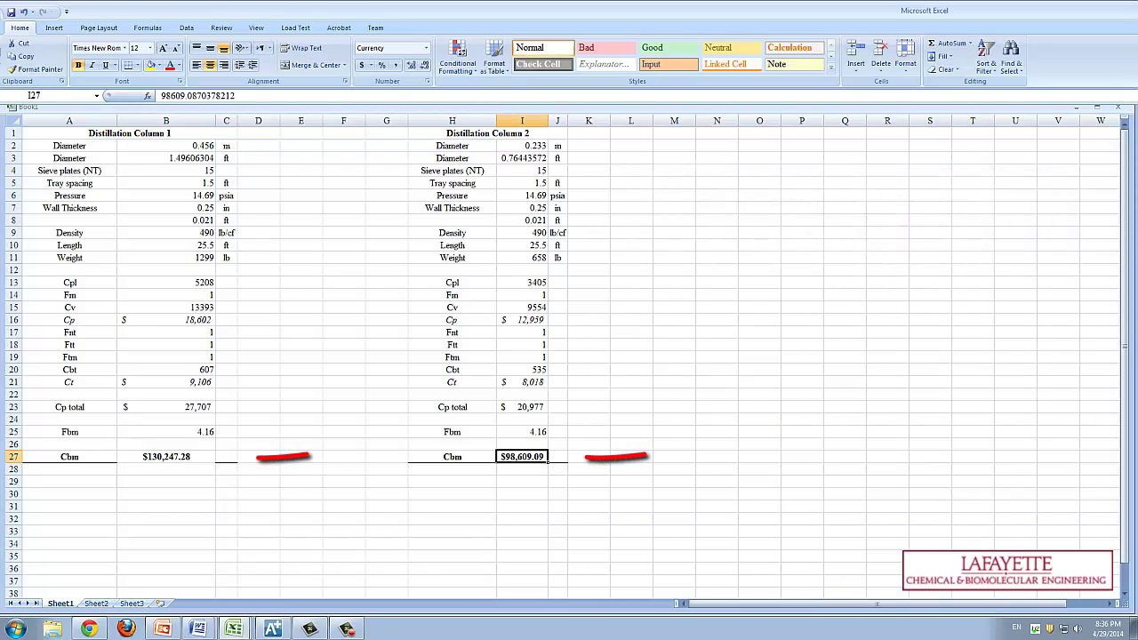
click(896, 529)
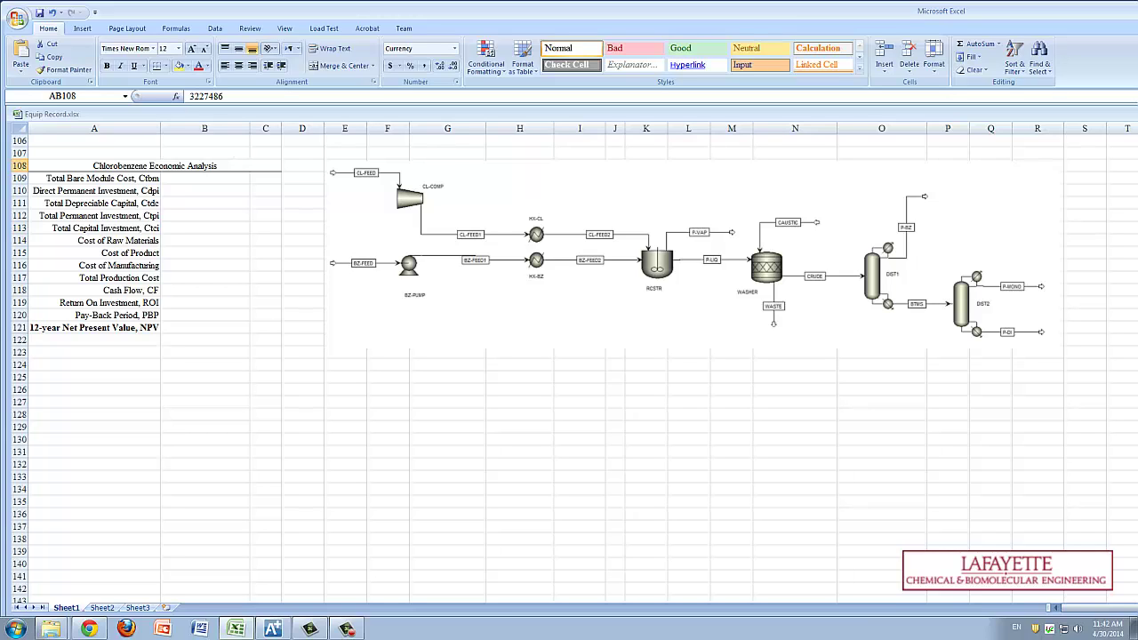
Step: Paste total bare module cost $3,227,486.00, direct permanent investment and total depreciable capital
click(211, 181)
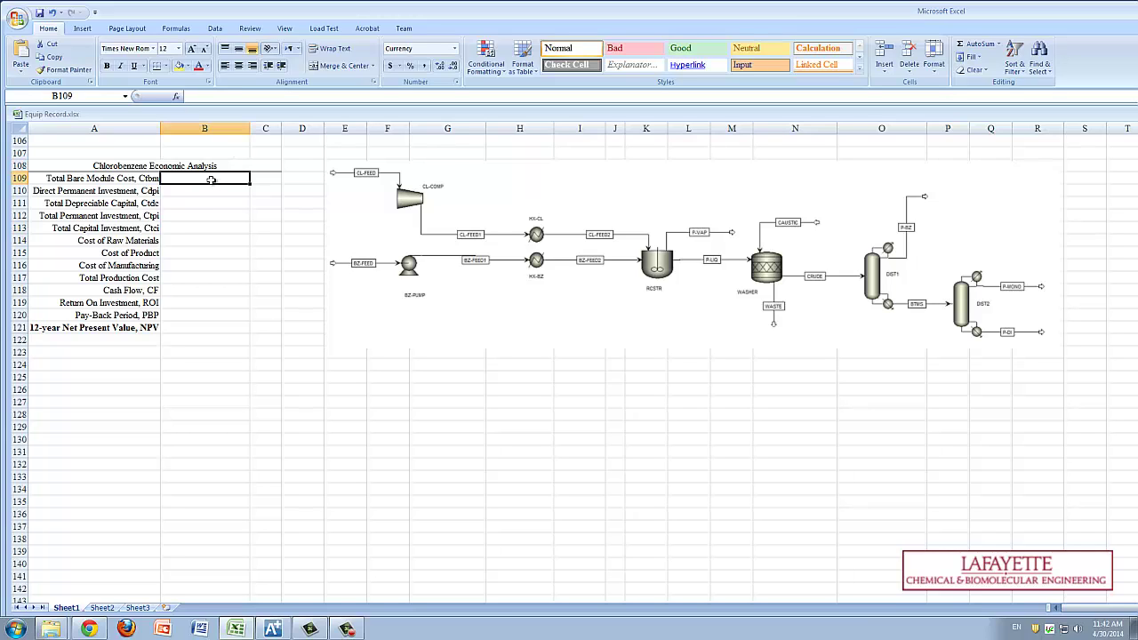
key(ctrl+v)
key(ctrl+Tab)
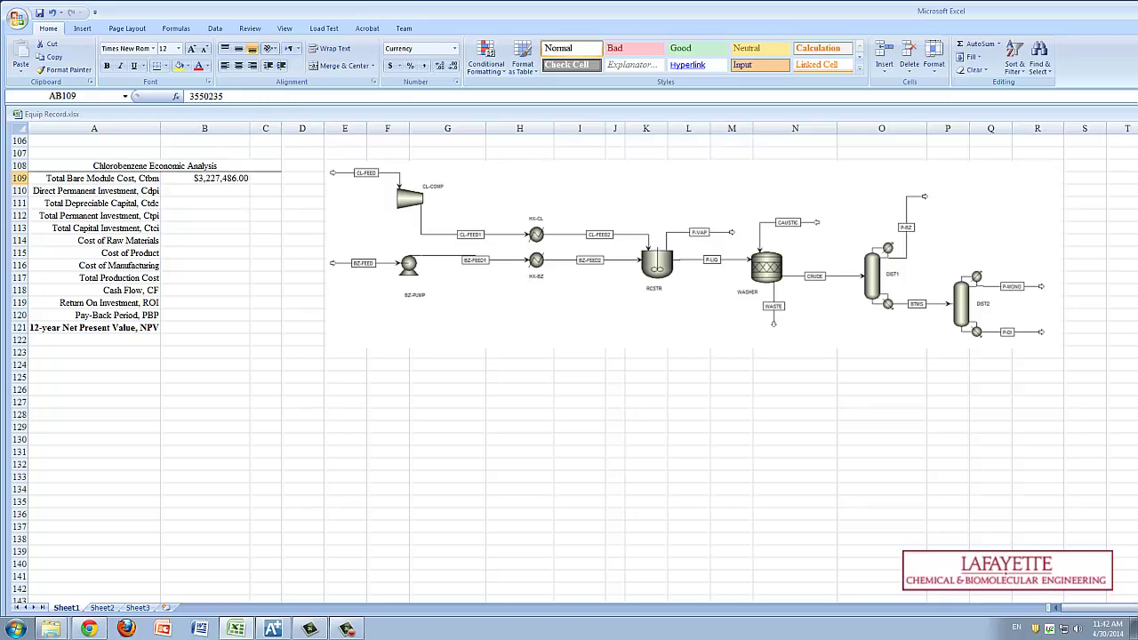
click(190, 192)
key(ctrl+v)
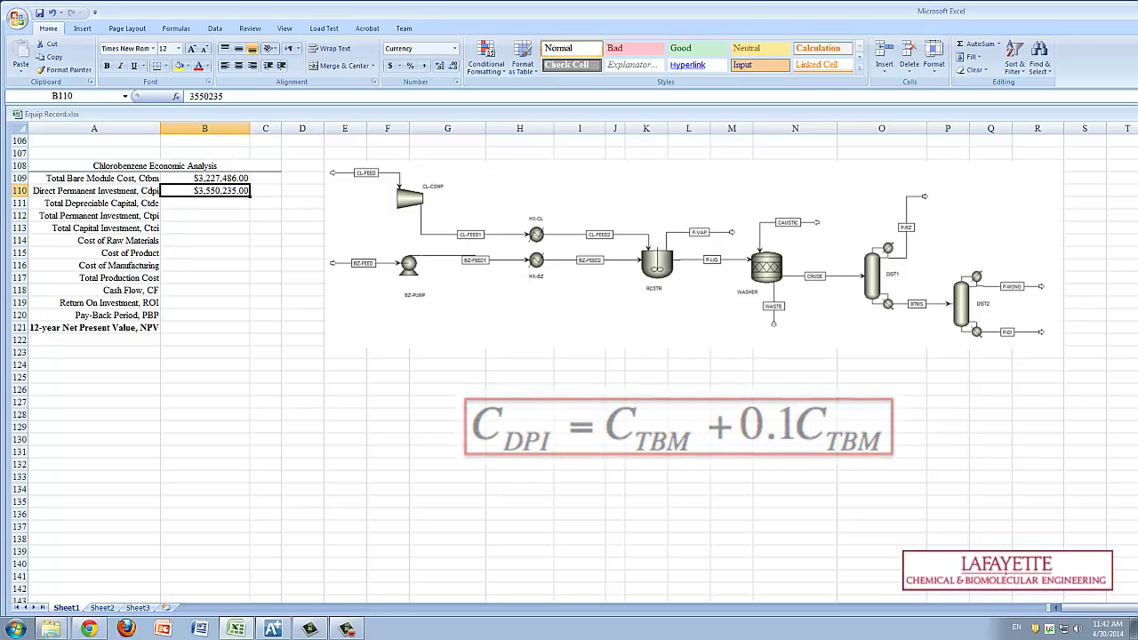
key(ctrl+Right)
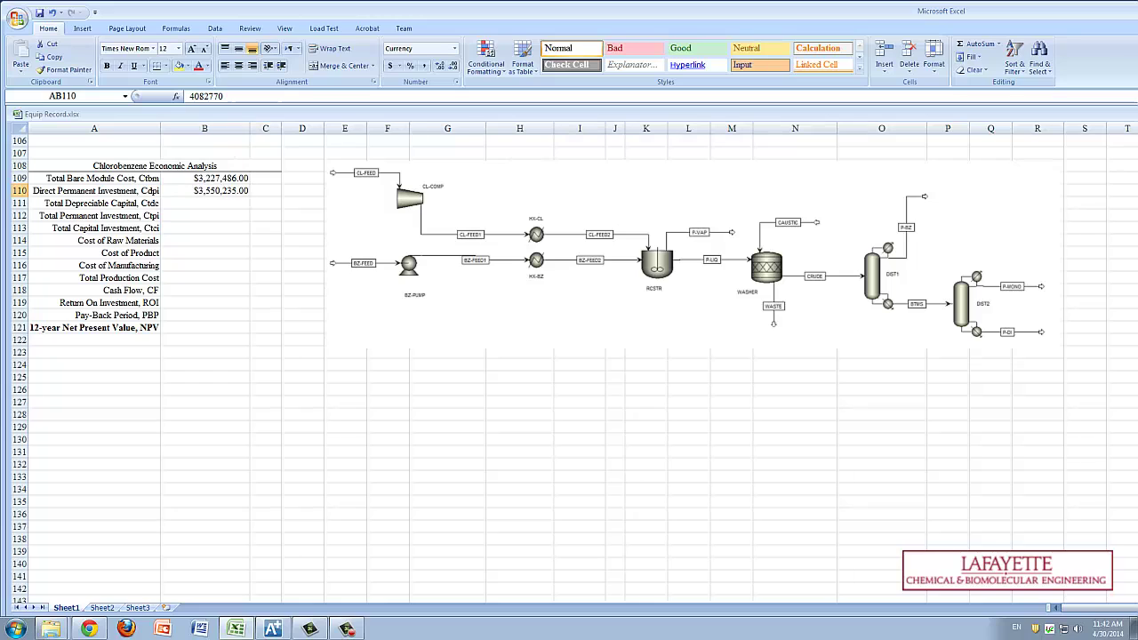
click(227, 204)
key(ctrl+v)
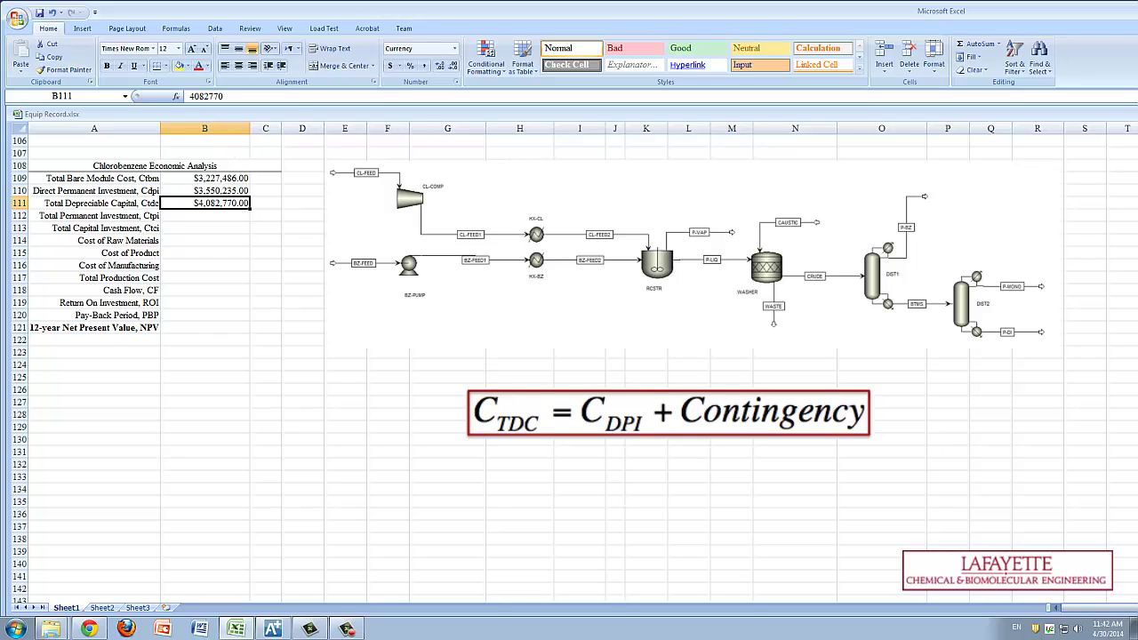
Step: Paste total permanent investment and total capital investment $10,812,023.25, then select the raw materials cell
key(ctrl+Right)
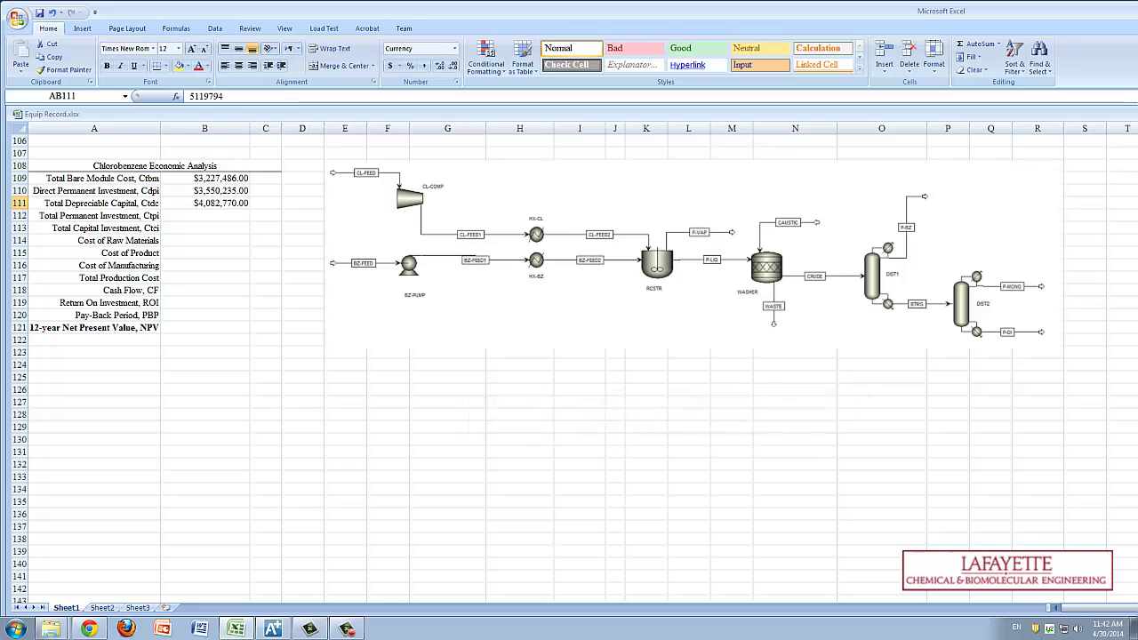
click(231, 215)
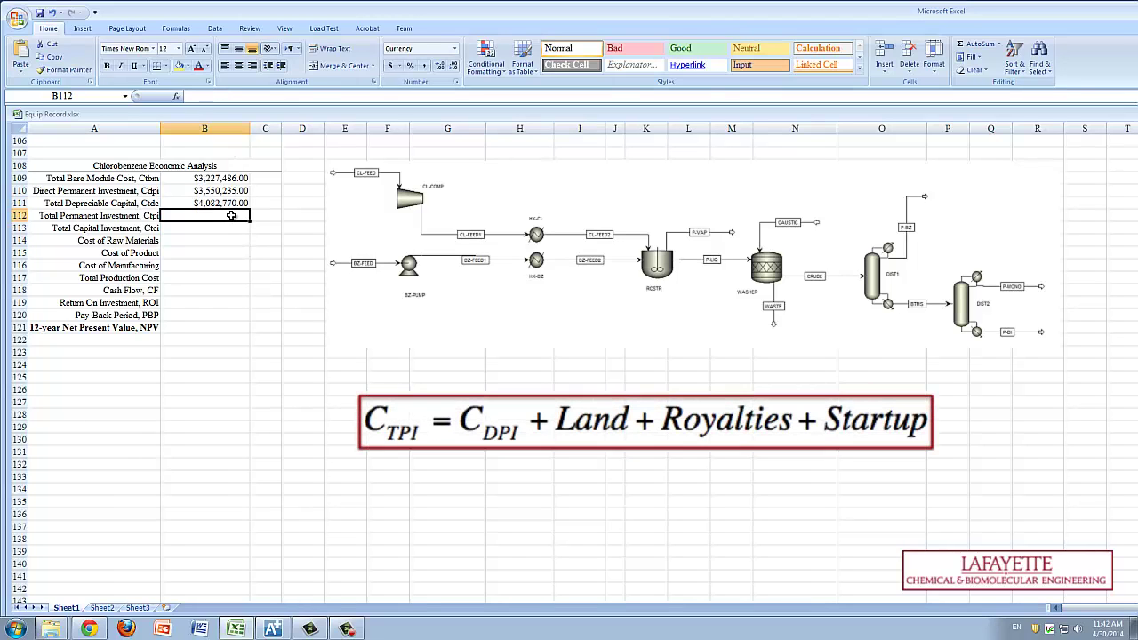
key(ctrl+v)
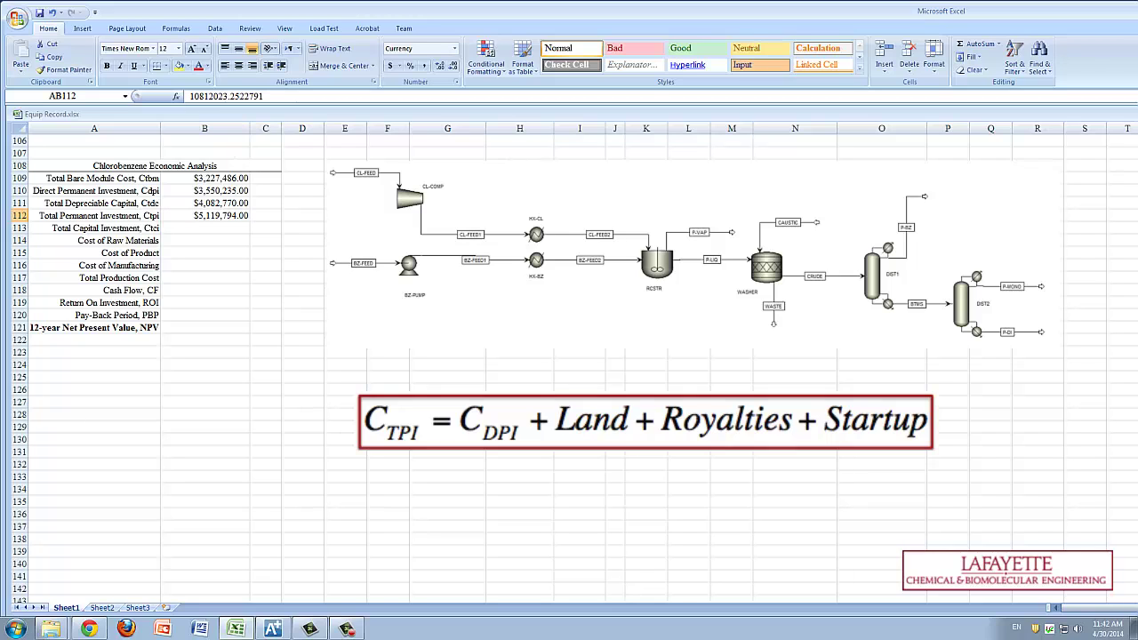
click(235, 228)
key(ctrl+v)
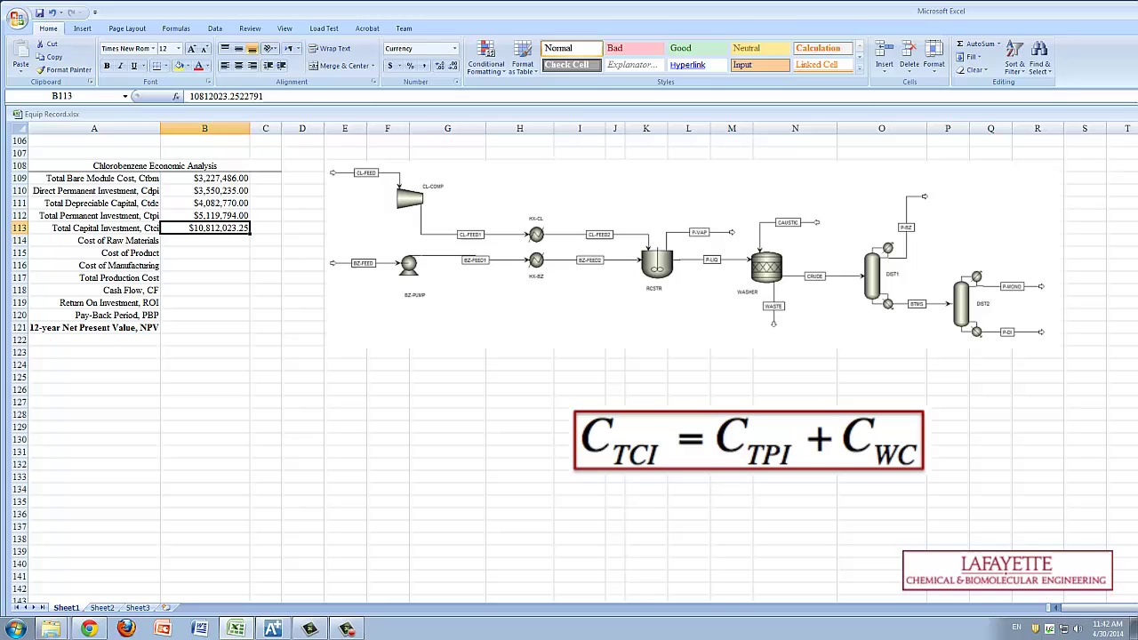
key(ctrl+Right)
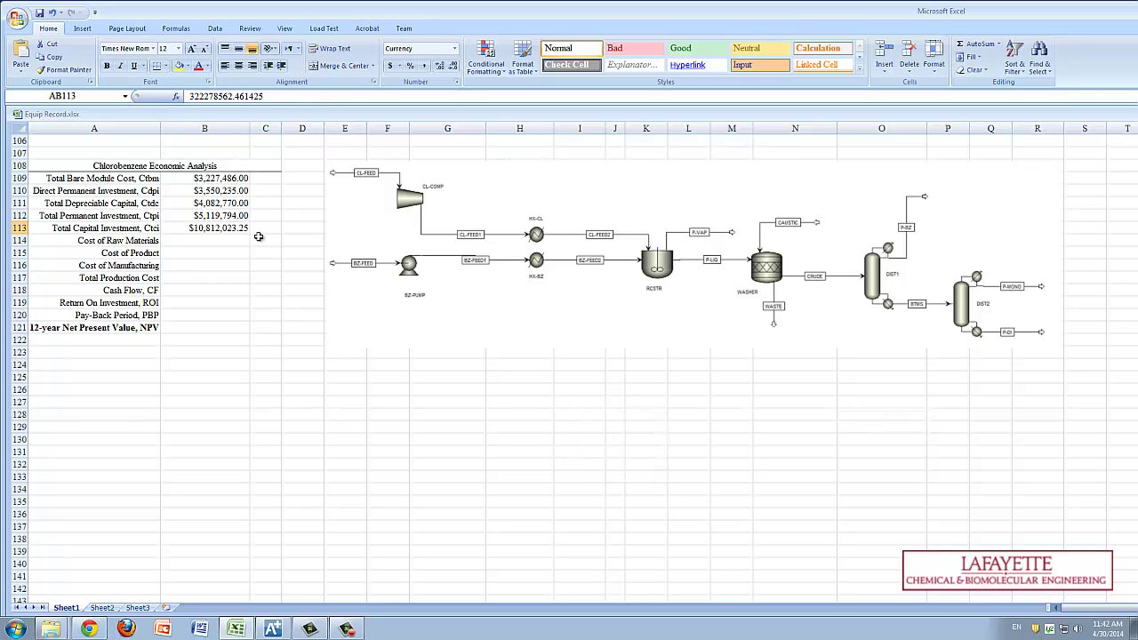
click(242, 243)
Step: Paste raw materials cost $322,278,562.46 and cost of product $56,477,051.94
key(ctrl+v)
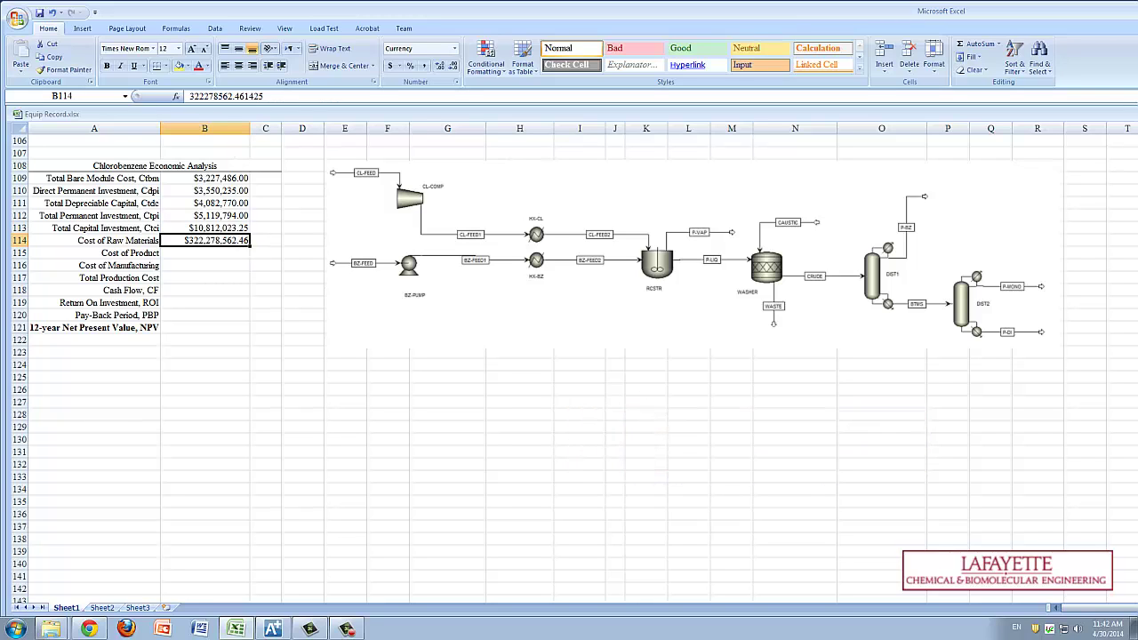
key(ctrl+Right)
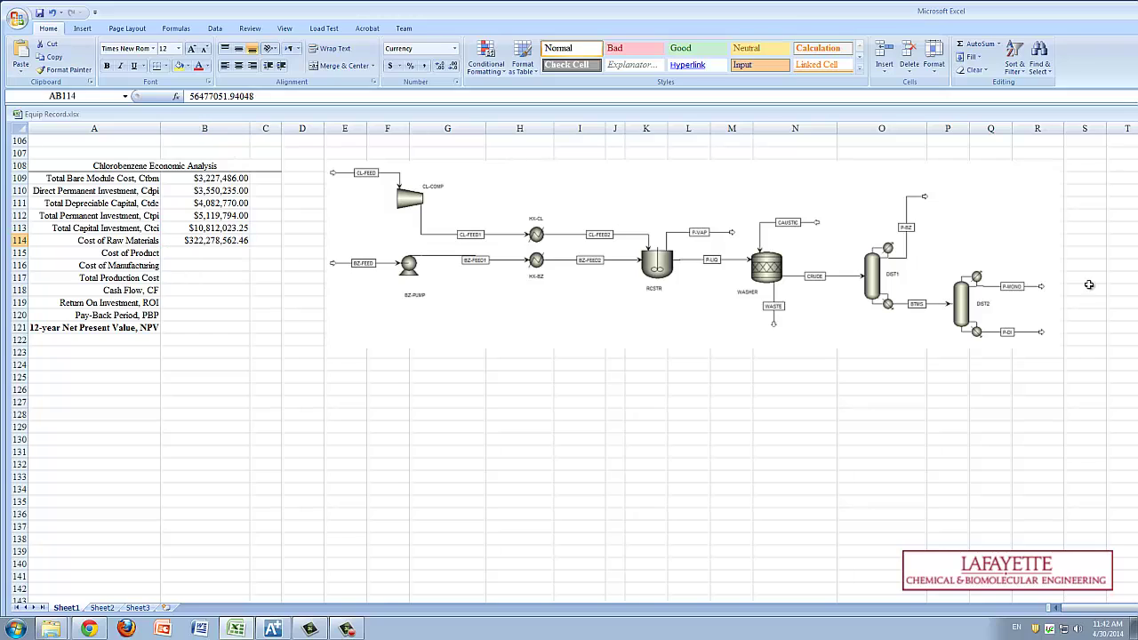
click(235, 253)
key(ctrl+v)
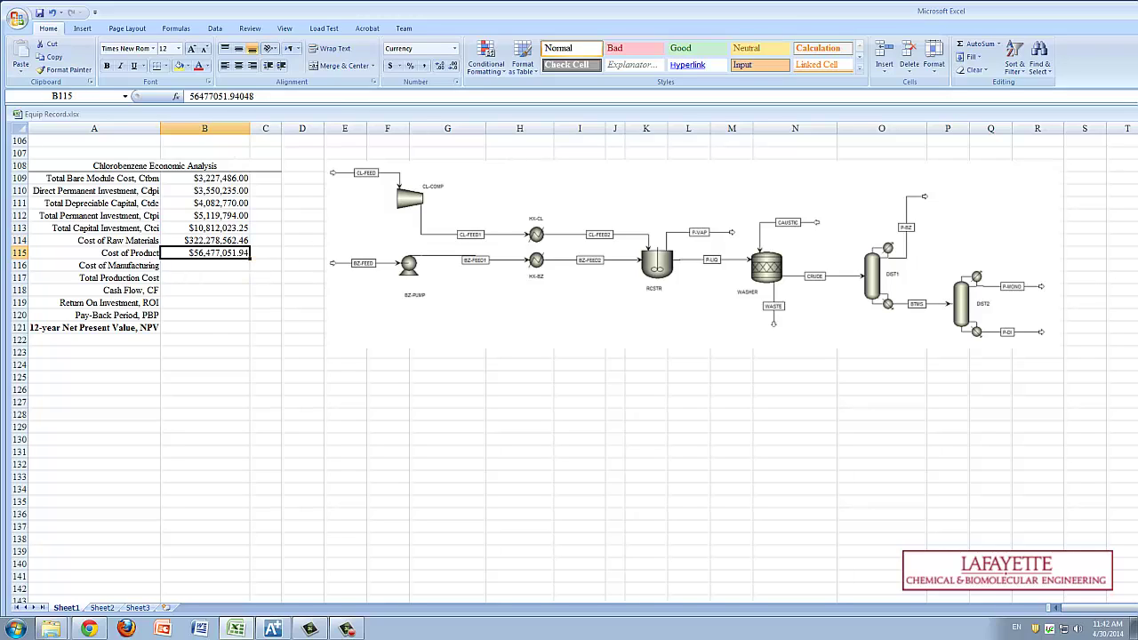
Step: Paste cost of manufacturing $173,719,401.75 and total production cost $167,883,575.95
key(ctrl+Right)
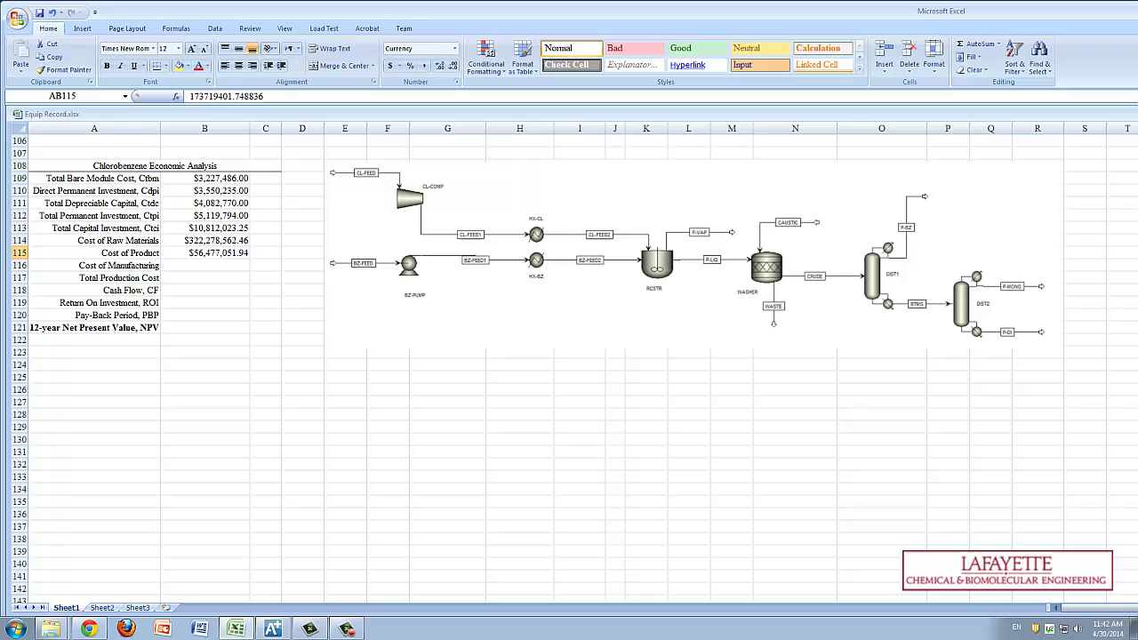
click(244, 265)
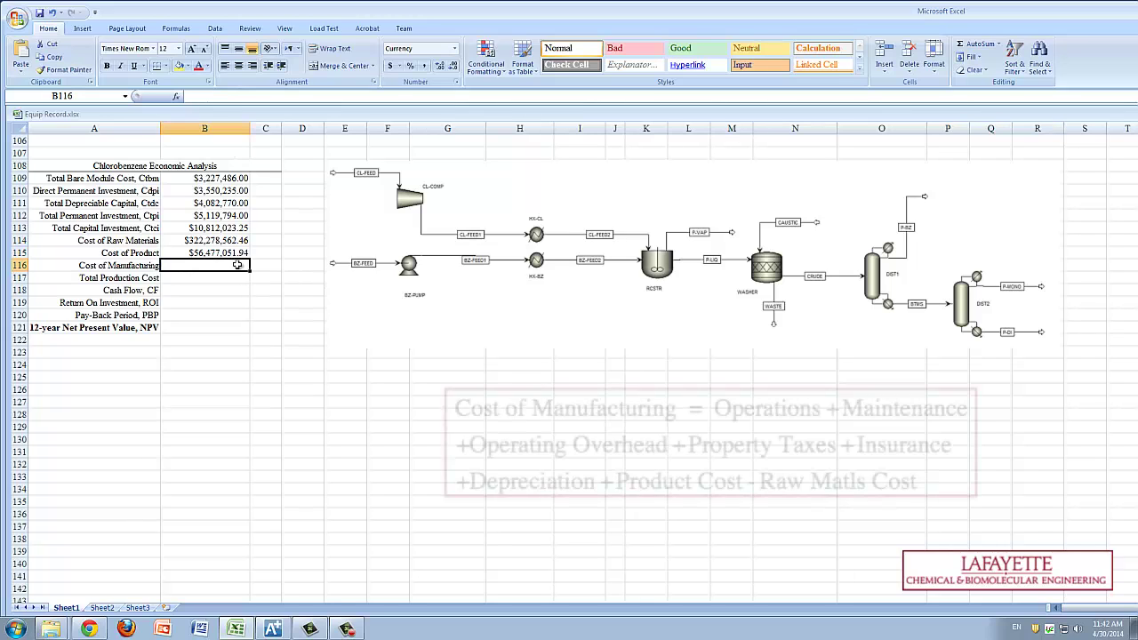
text($173,719,401.75)
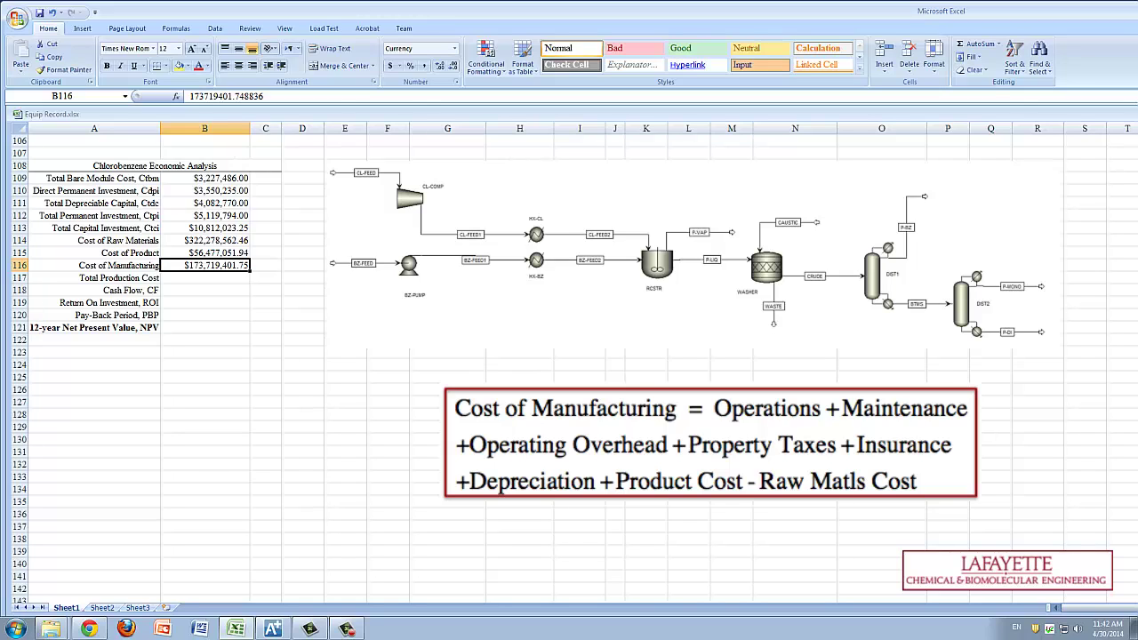
key(ctrl+Right)
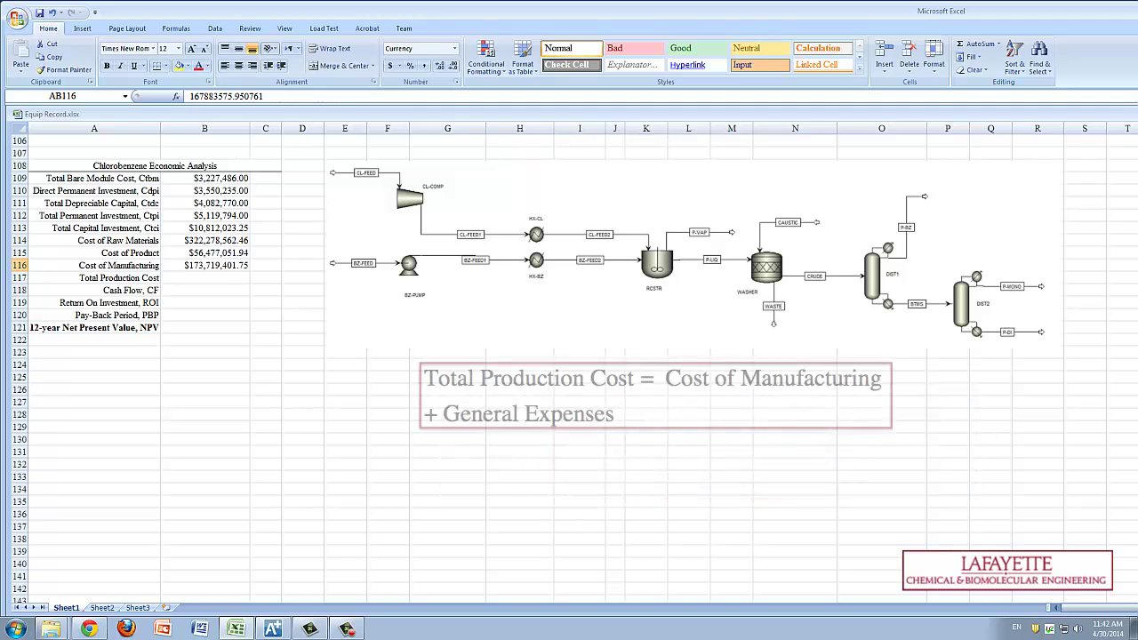
click(204, 278)
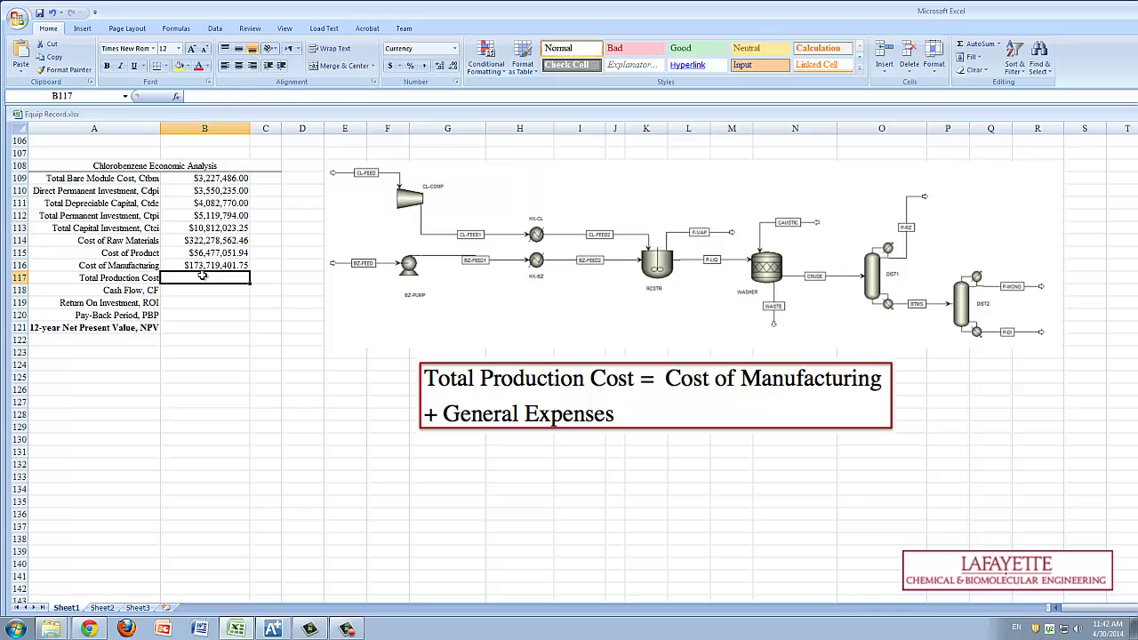
text(167883575.950761)
key(ctrl+Right)
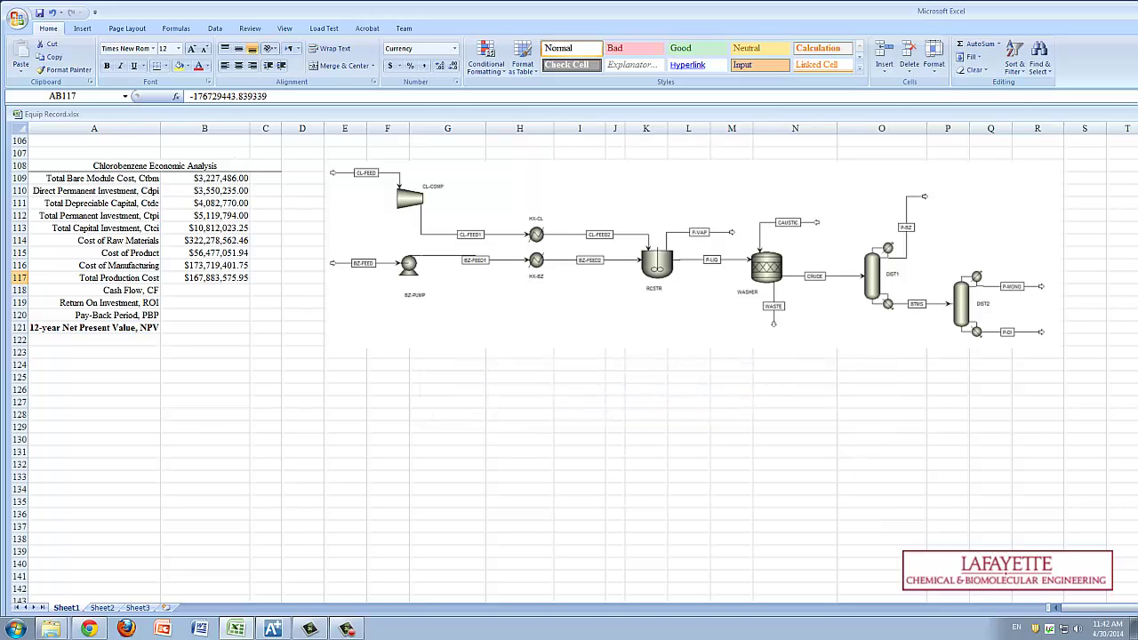
Step: Enter cash flow -$176,729,443.84, ROI -15.36 and payback period -0.02
click(208, 296)
text(-176729443.839339)
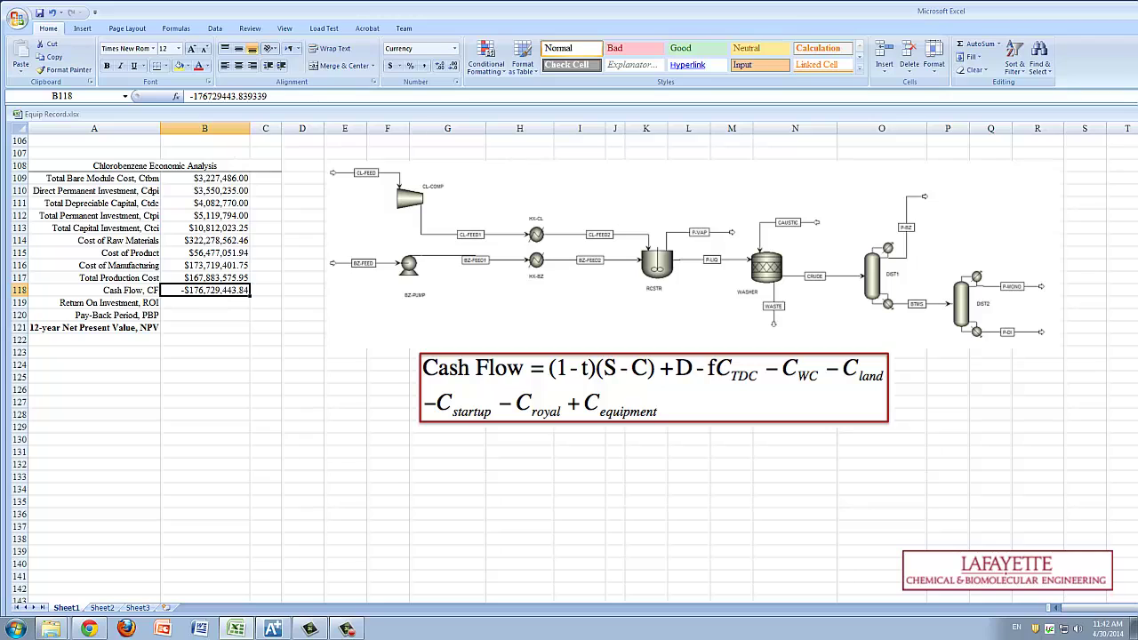
key(ctrl+Right)
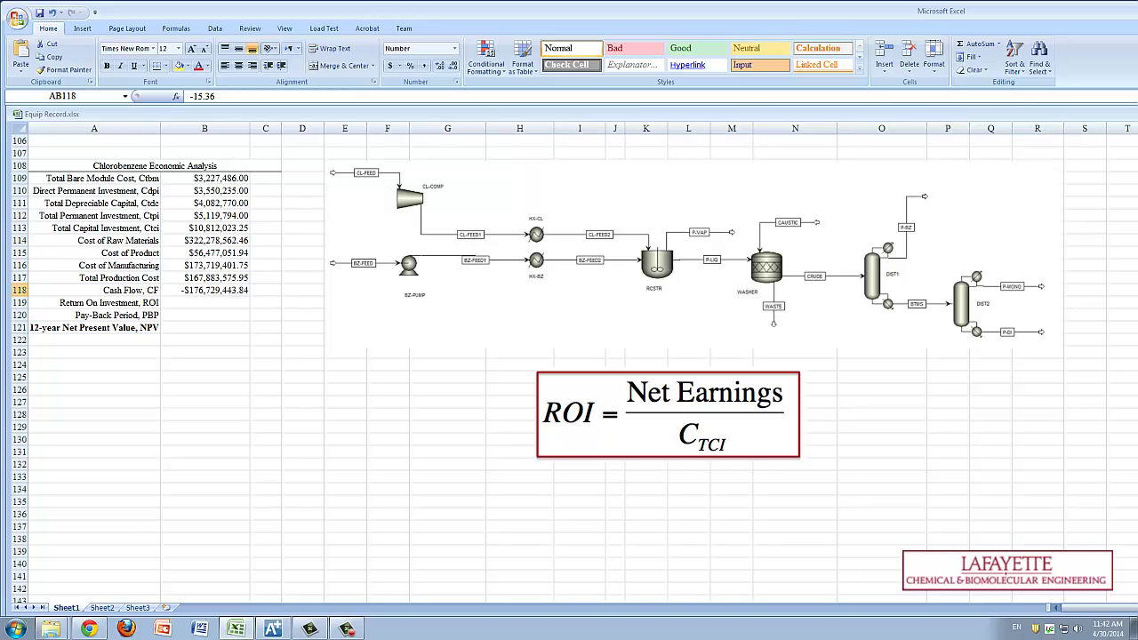
click(240, 302)
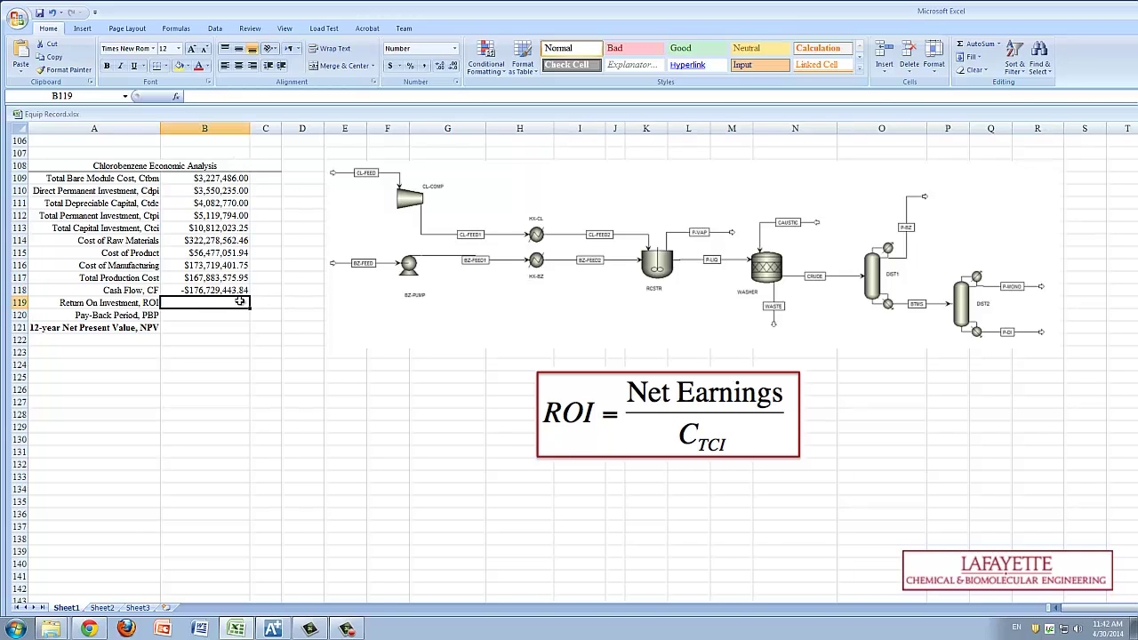
key(ctrl+bracketleft)
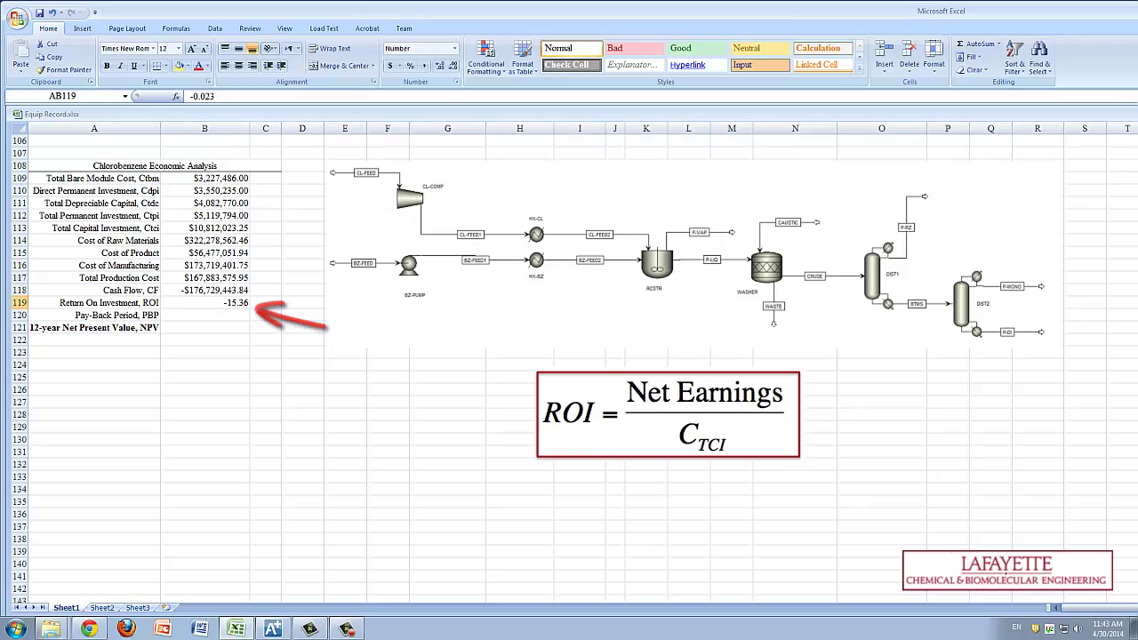
click(238, 315)
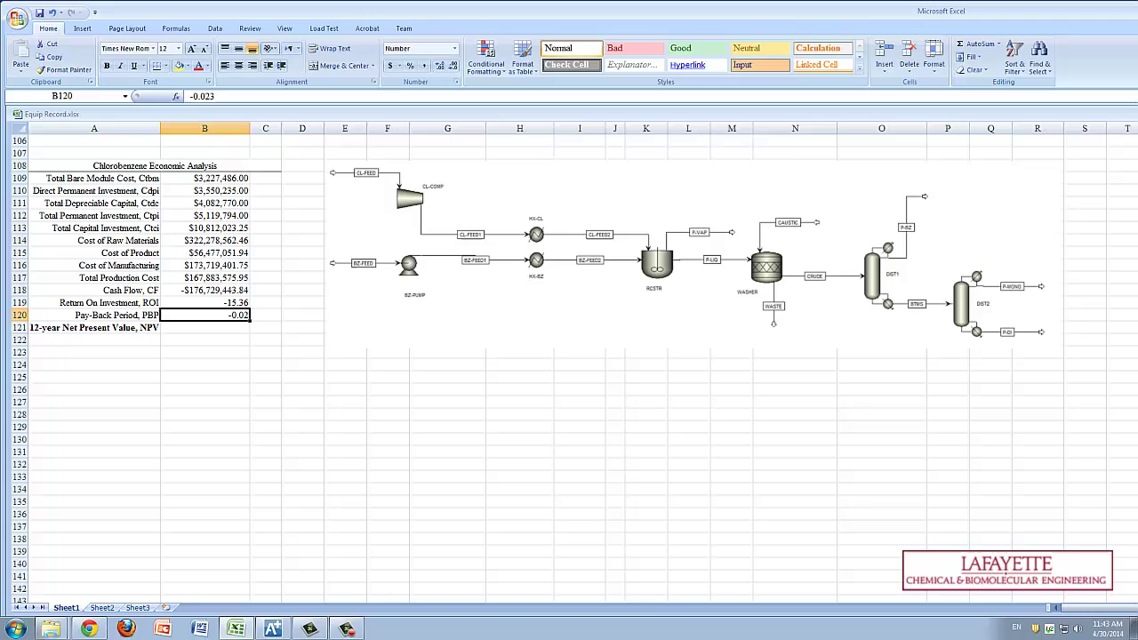
Step: Paste -$958,290,190.79 into the 12-year net present value row
click(216, 329)
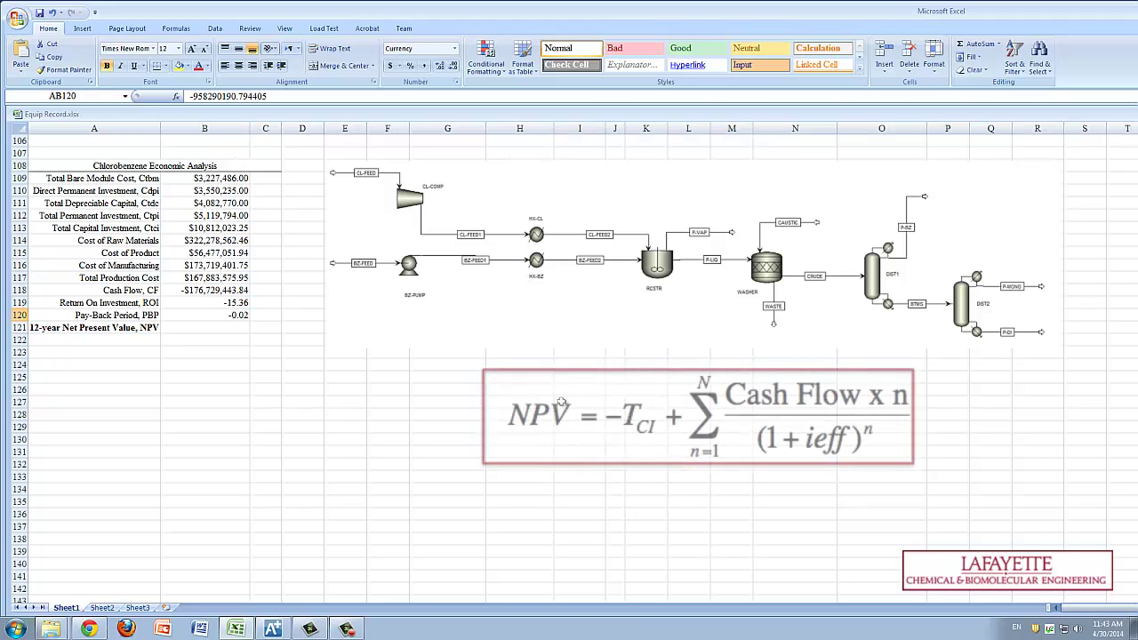
text(-958290190.794405)
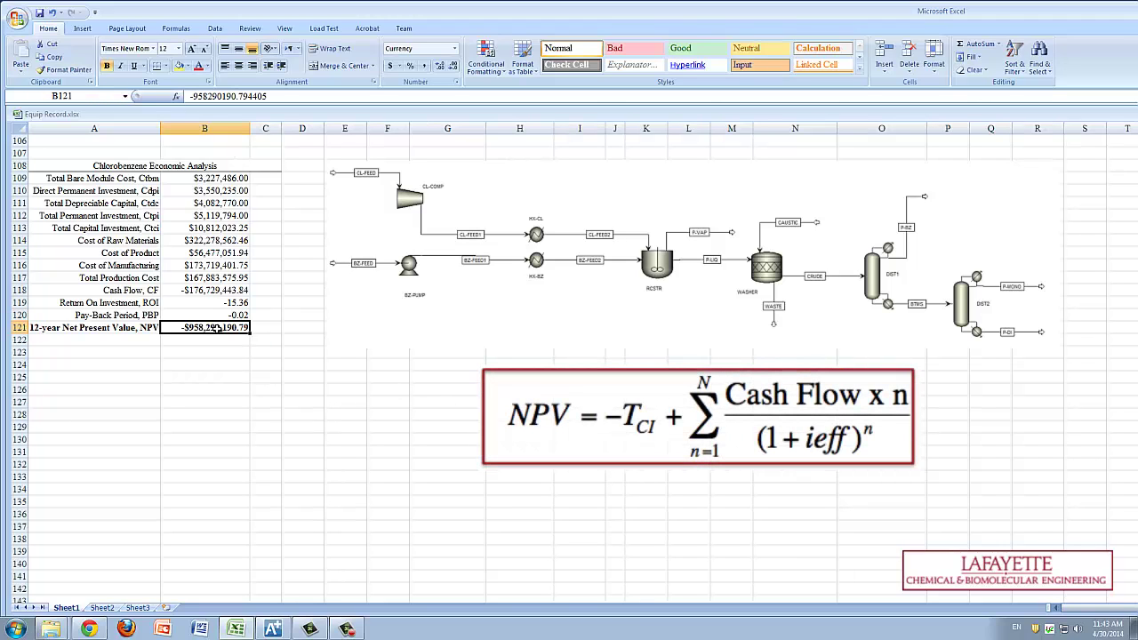